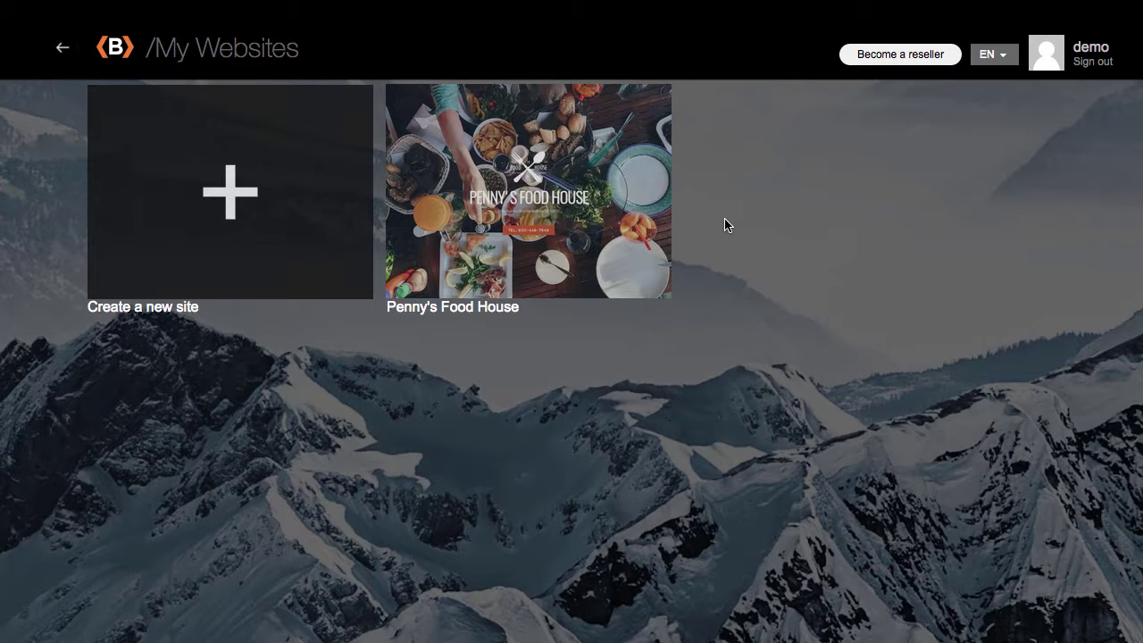
# Step: Open the Penny's Food House site in the editor and scroll its home page to the footer
pyautogui.click(572, 226)
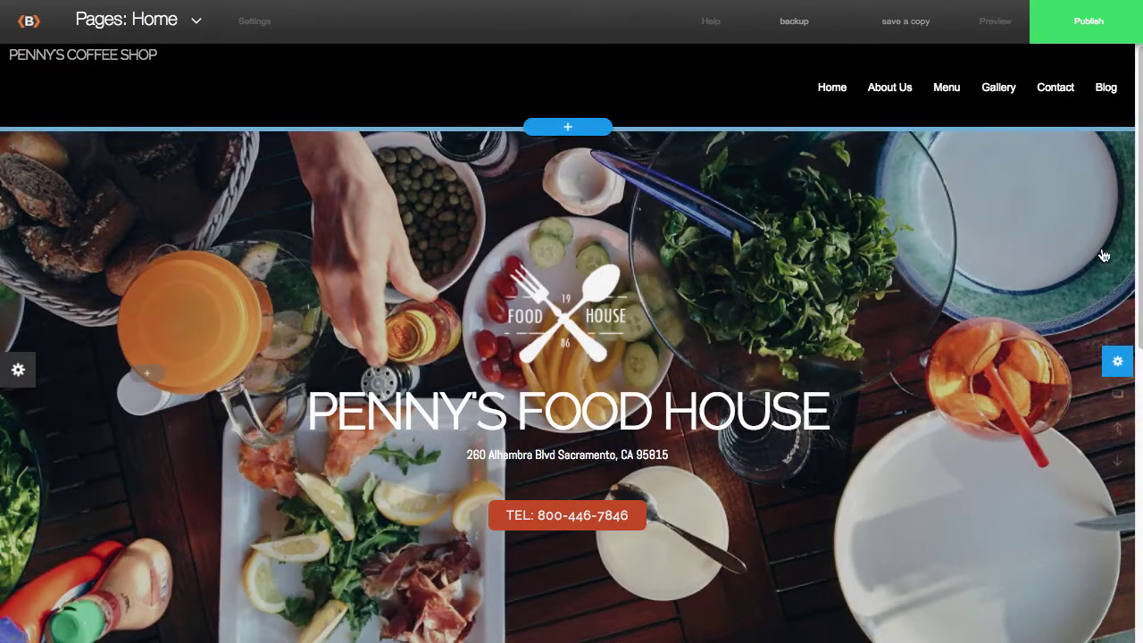
pyautogui.scroll(-5, 1139, 247)
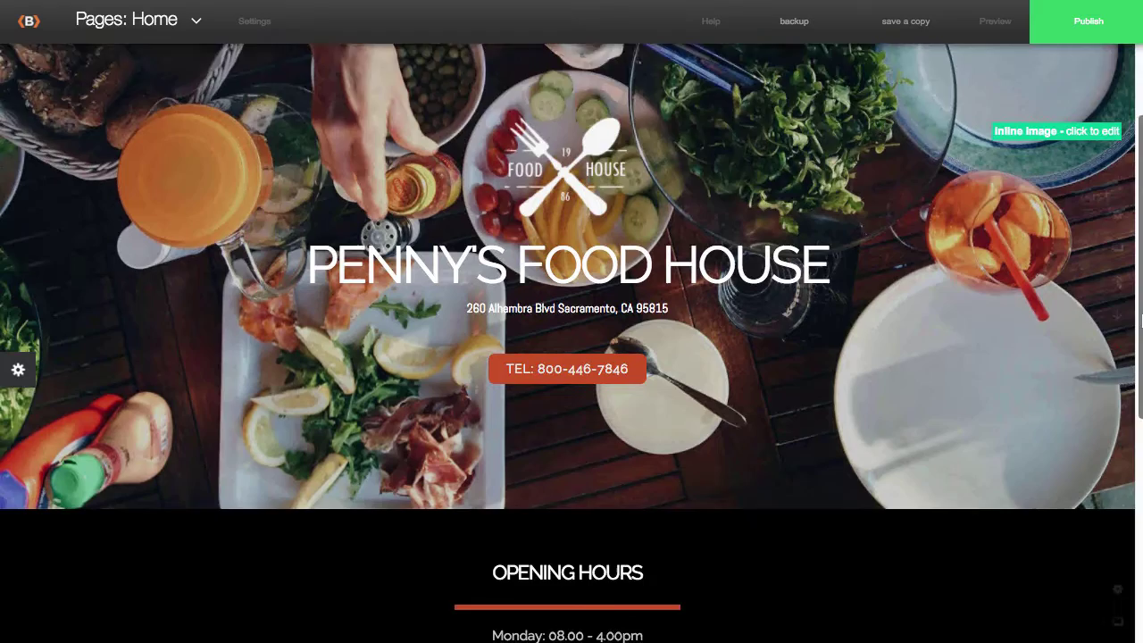
pyautogui.scroll(-4, 805, 561)
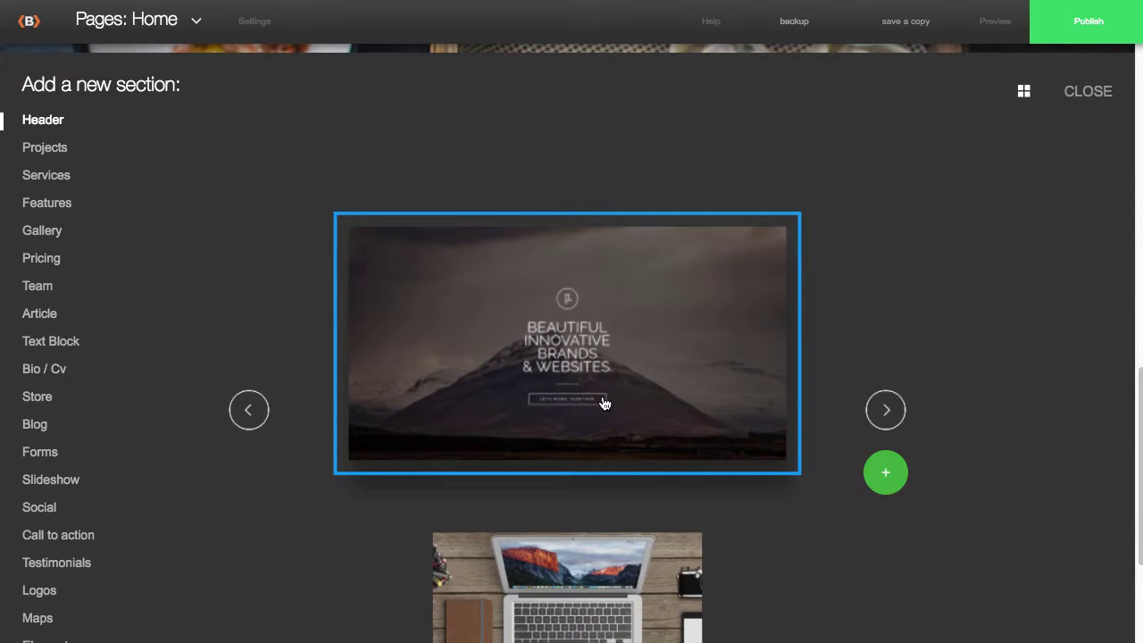
# Step: Show the section layouts as a grid and browse the Projects, Services, Features and Gallery categories
pyautogui.click(1025, 95)
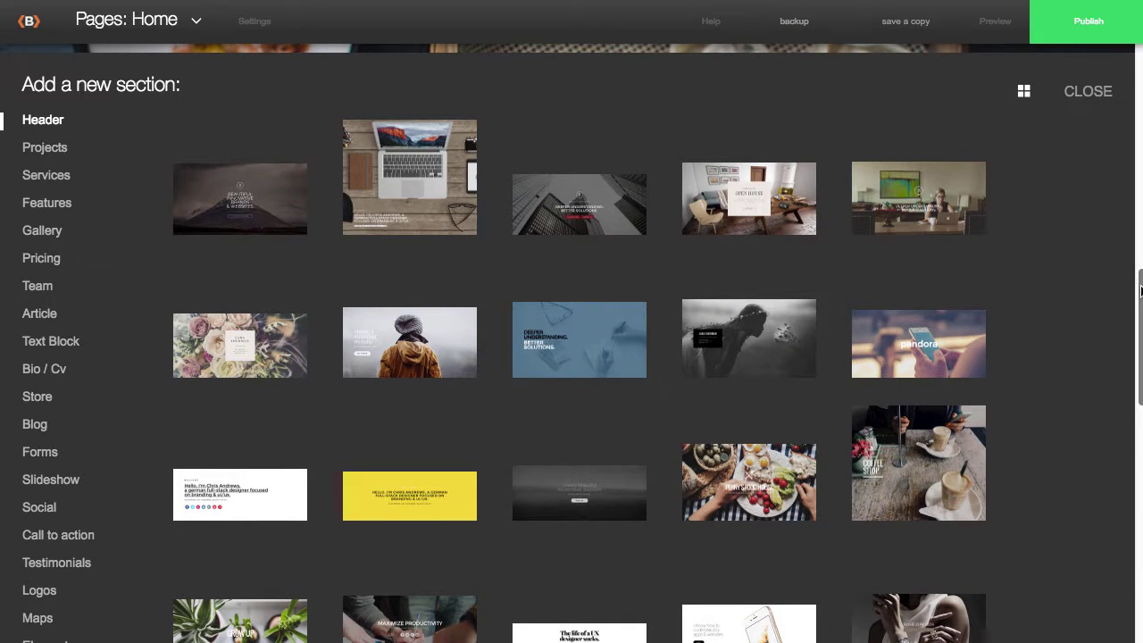
pyautogui.moveTo(1140, 290); pyautogui.dragTo(1139, 305)
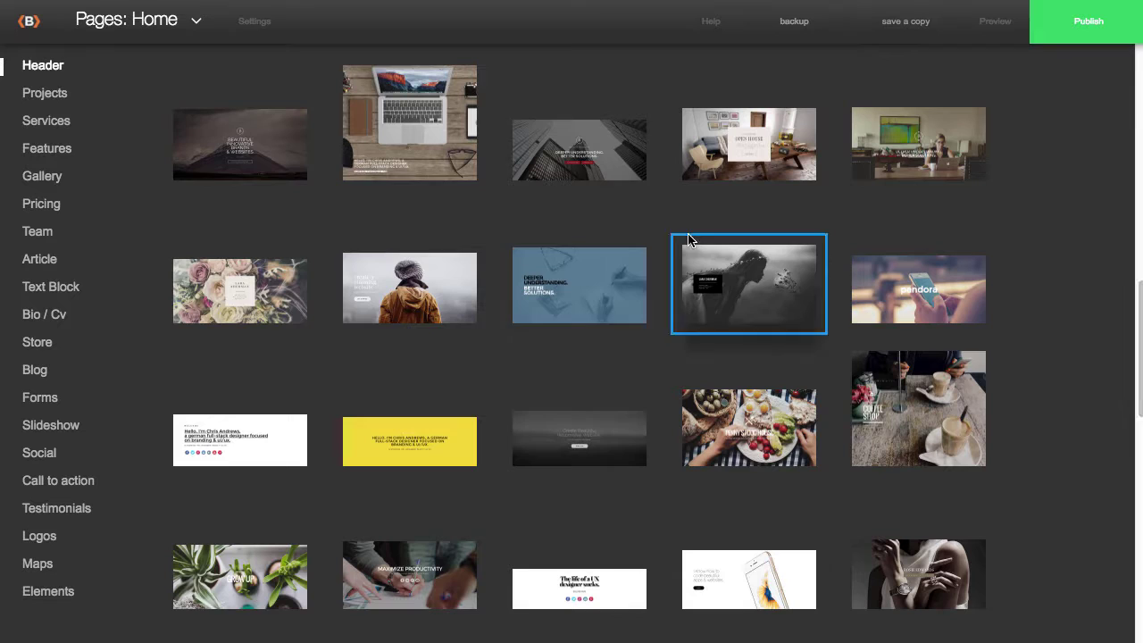
pyautogui.click(44, 93)
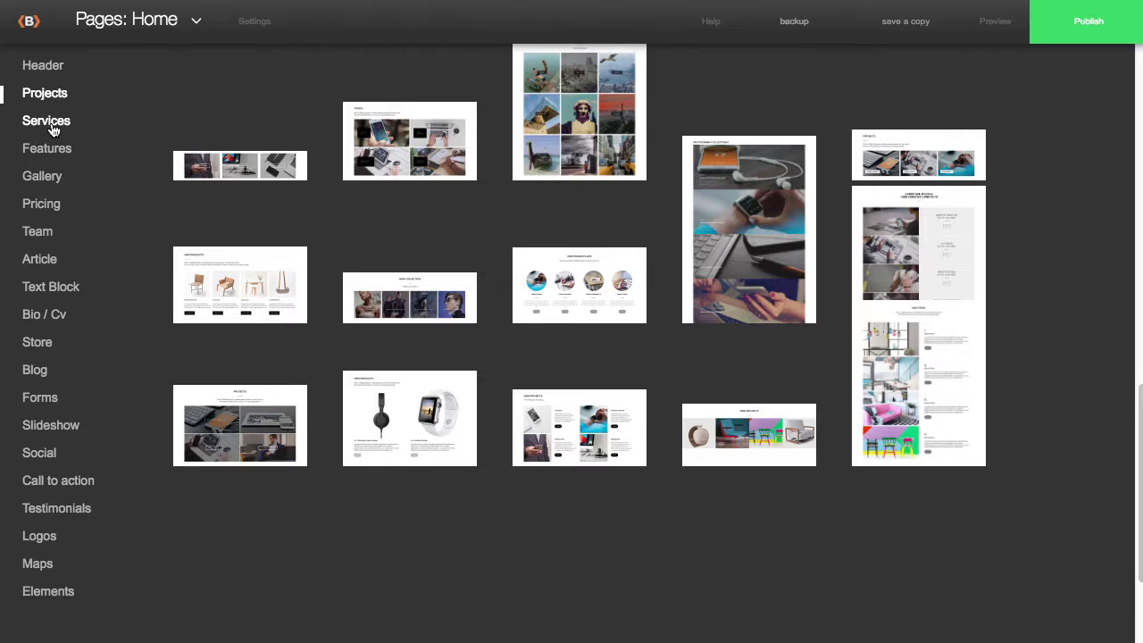
pyautogui.click(53, 131)
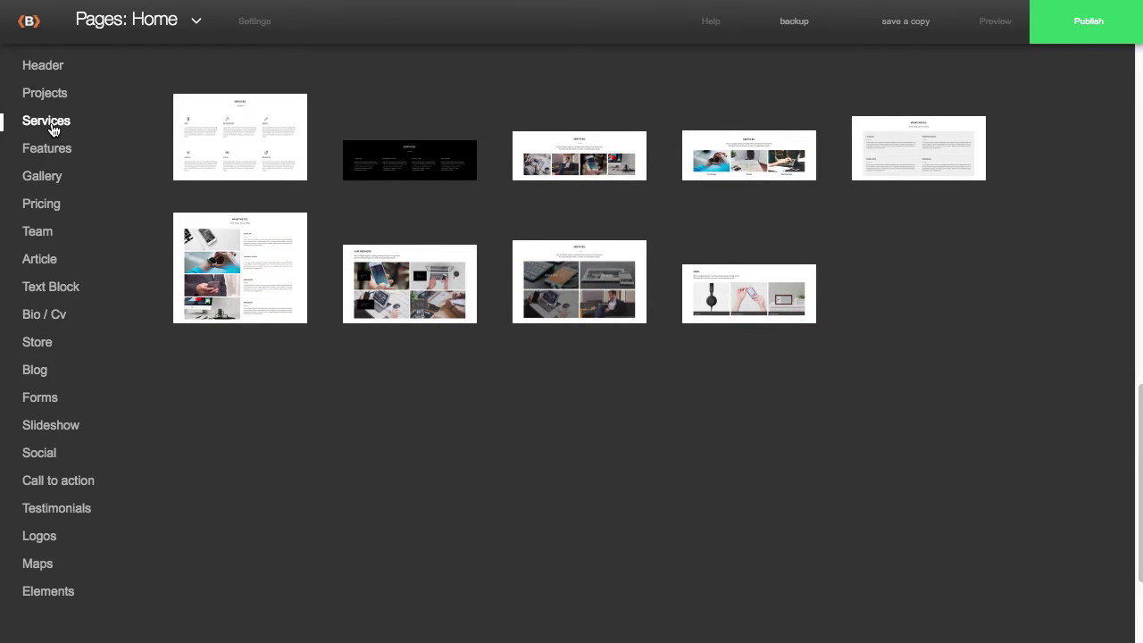
pyautogui.click(57, 155)
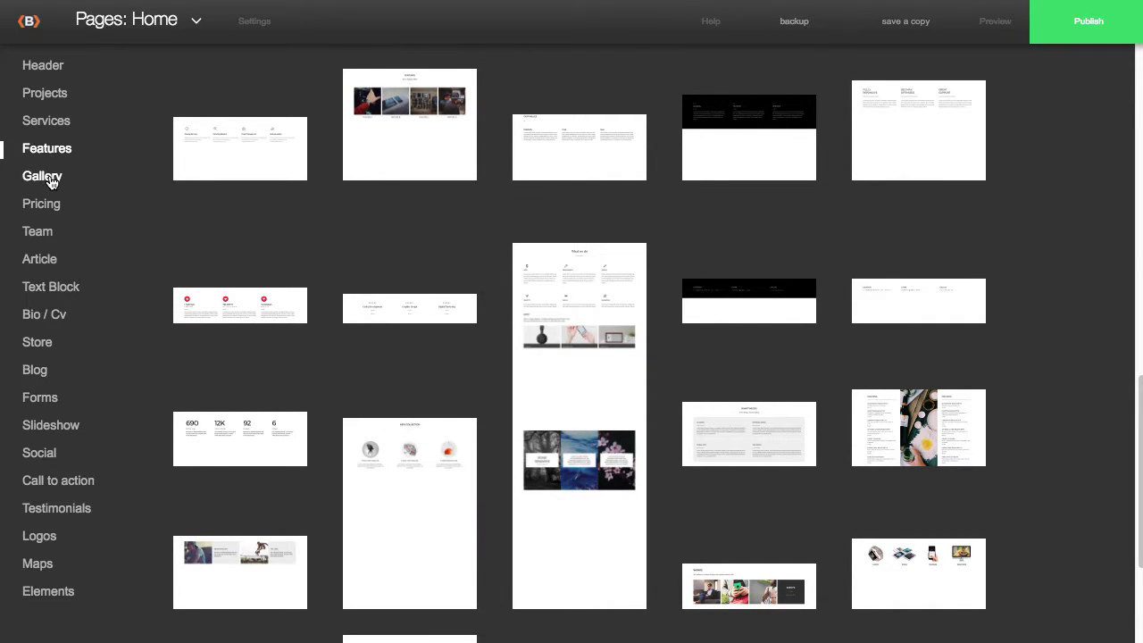
pyautogui.click(51, 179)
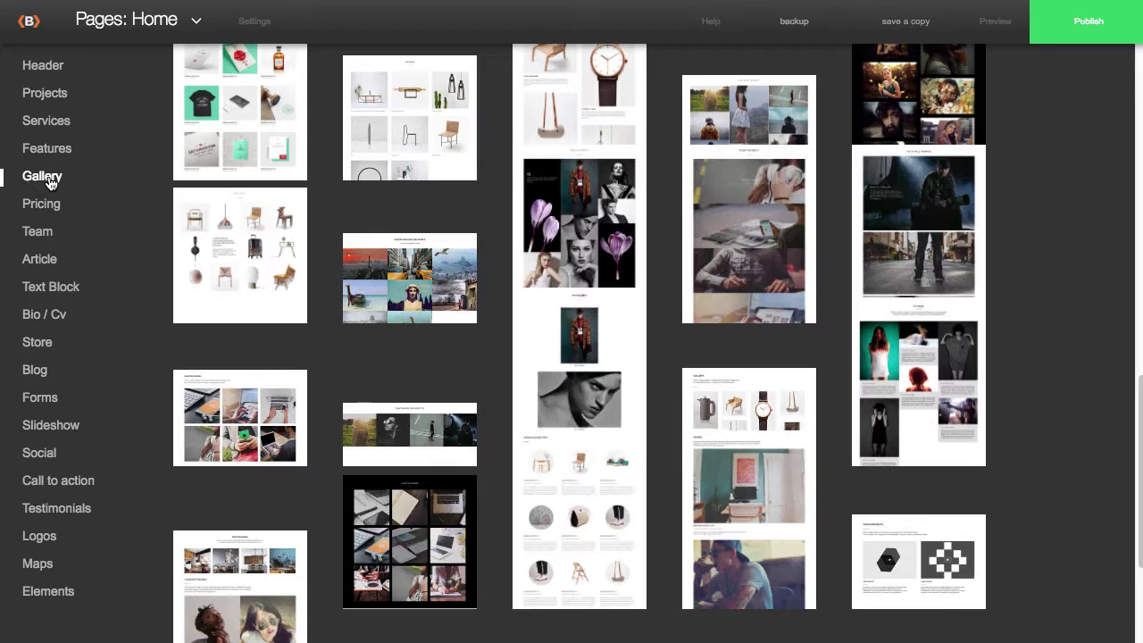
# Step: Insert the Text Block photo-and-text layout using the website's own style
pyautogui.click(61, 292)
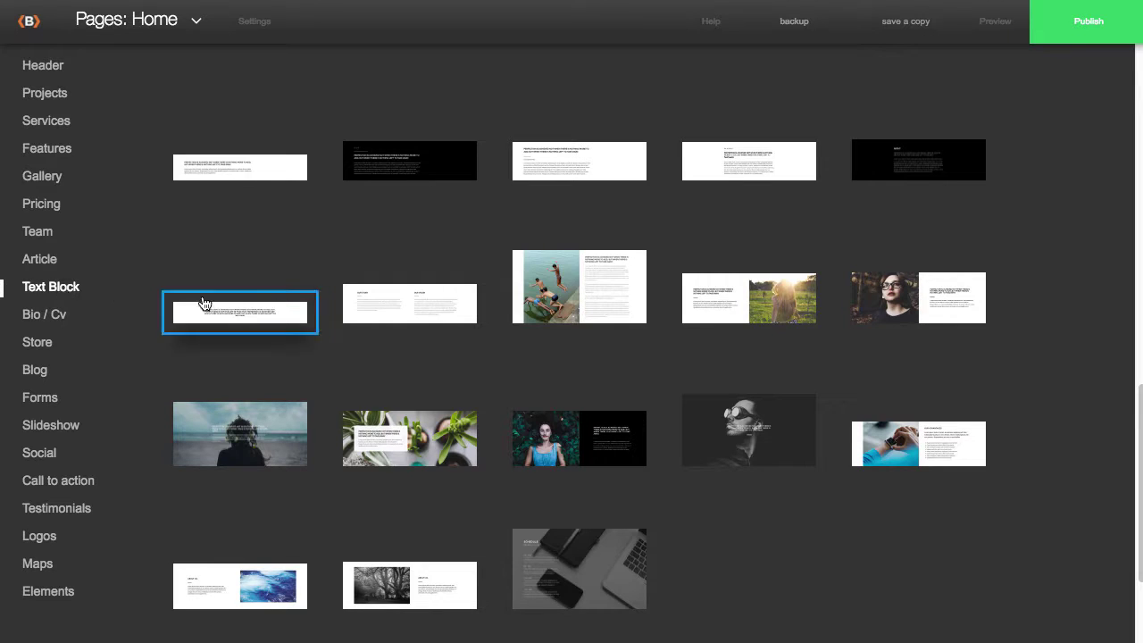
pyautogui.click(907, 299)
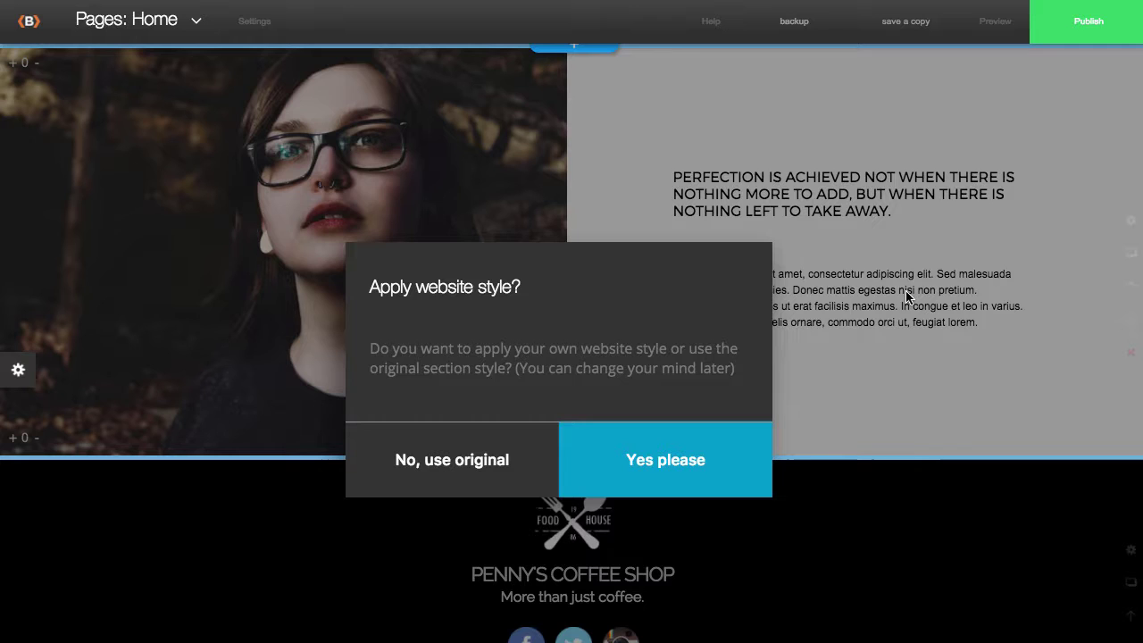
pyautogui.click(666, 459)
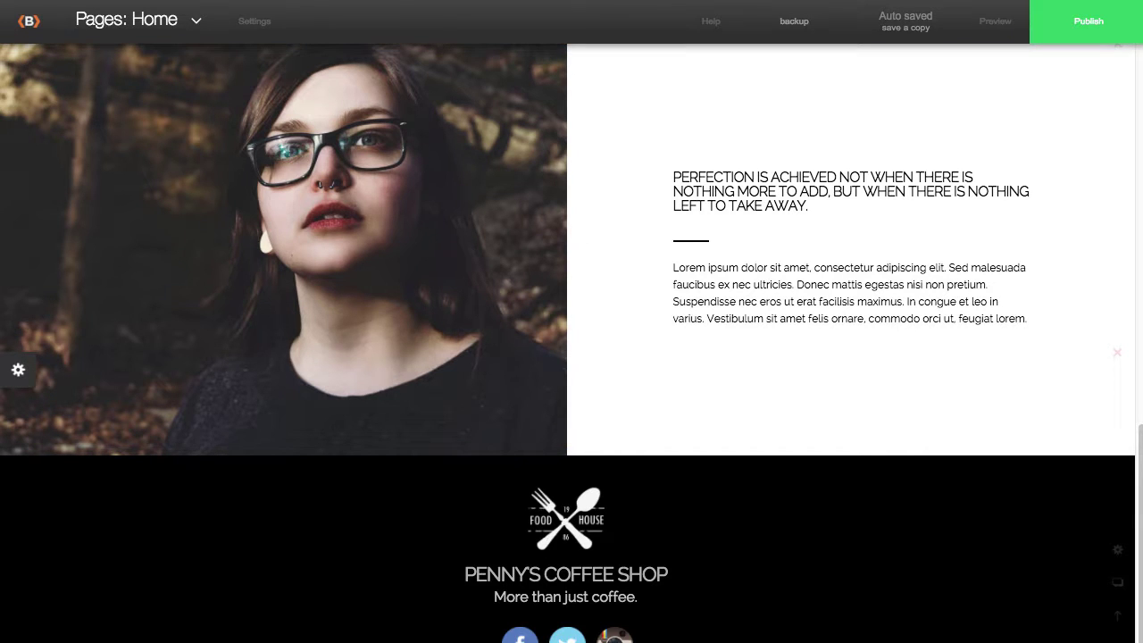
# Step: Replace the section's placeholder quote title with 'THE ITALIAN'
pyautogui.scroll(1, 737, 240)
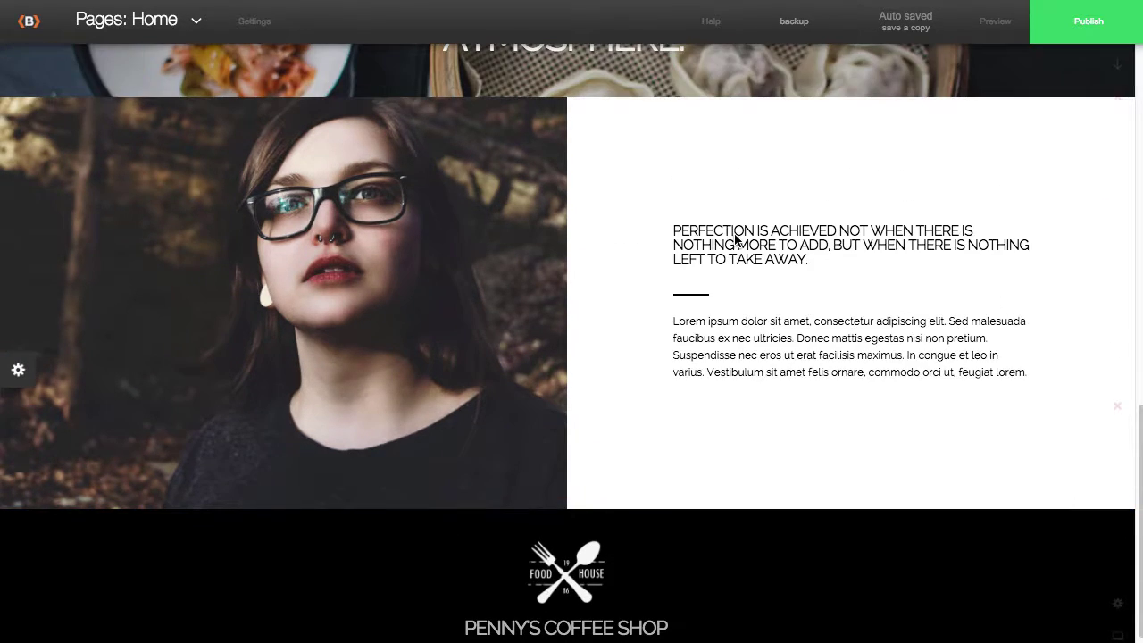
pyautogui.moveTo(734, 250)
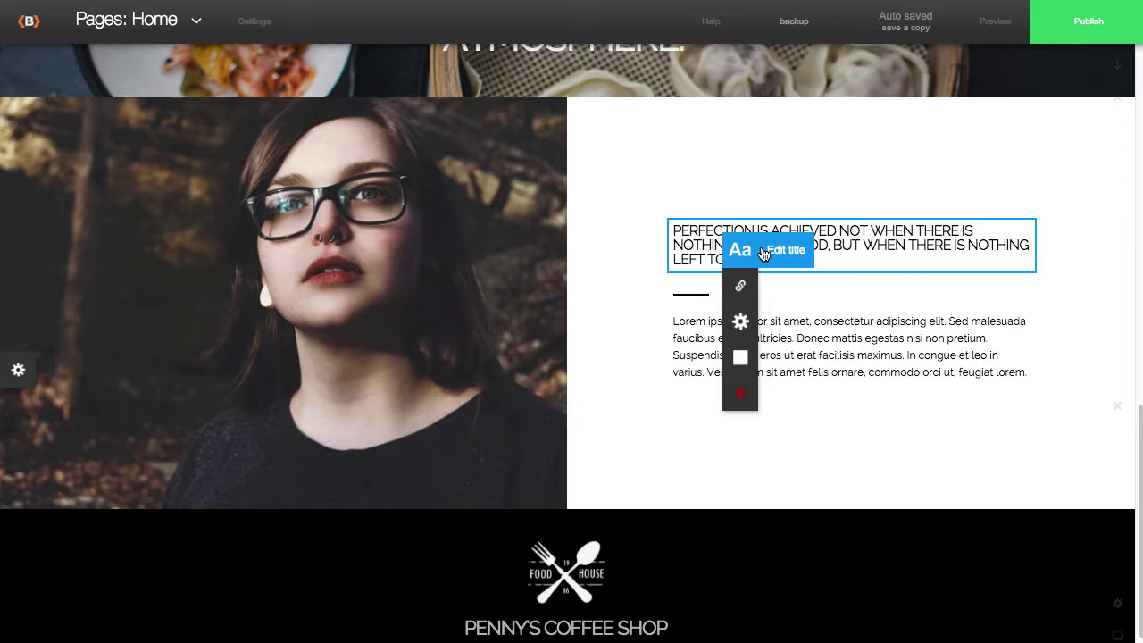
pyautogui.click(763, 252)
pyautogui.moveTo(807, 263); pyautogui.dragTo(676, 234)
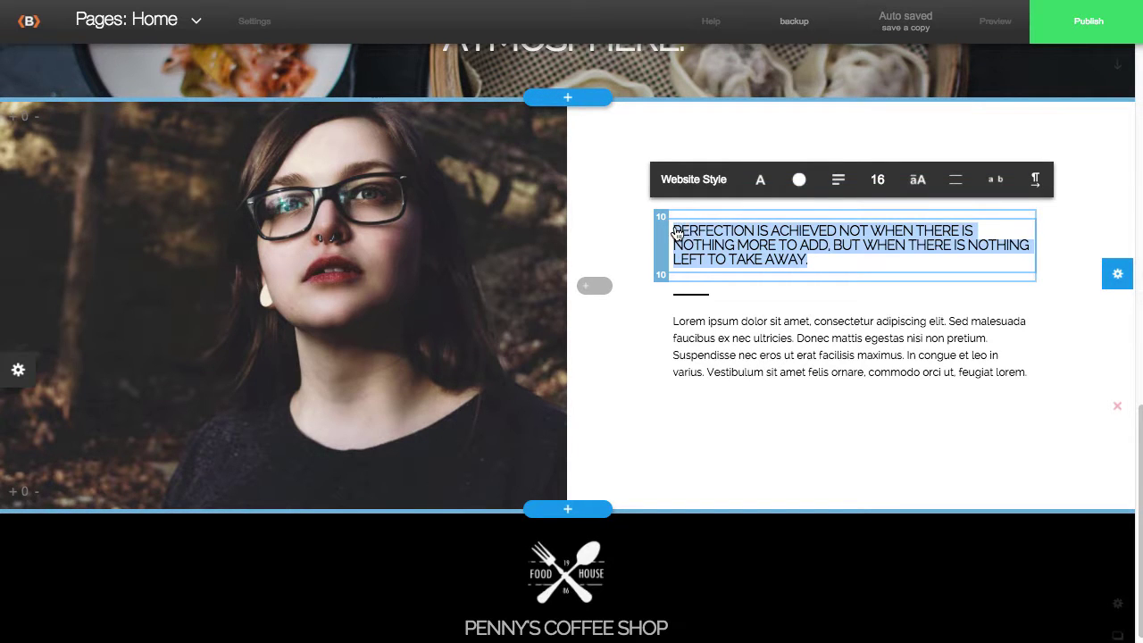
pyautogui.write('THE ITALIAN')
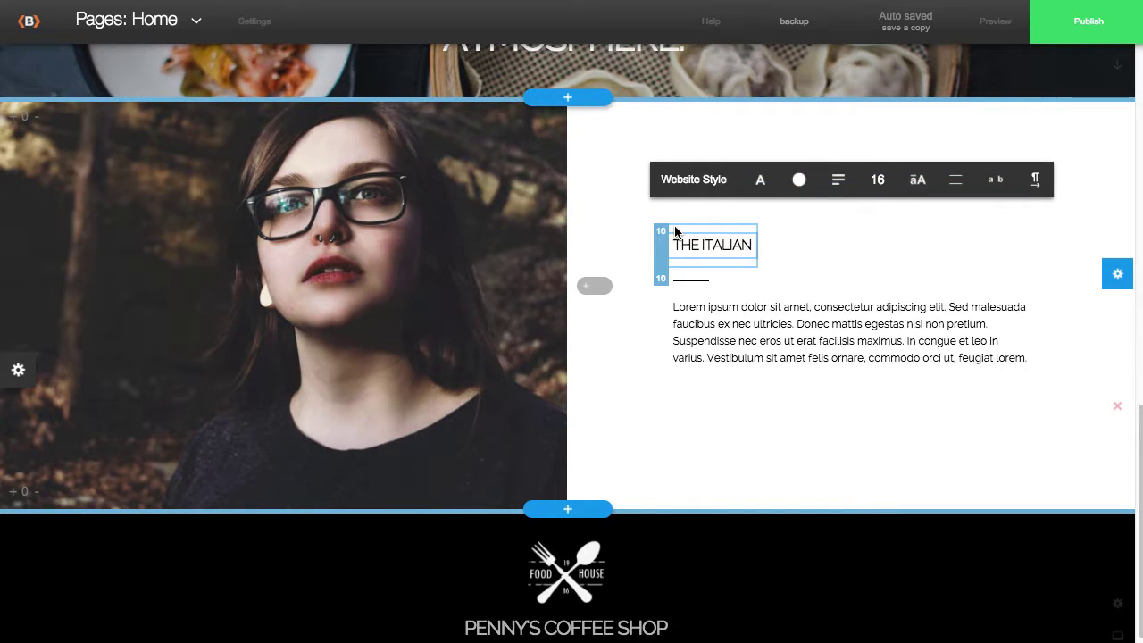
pyautogui.click(379, 240)
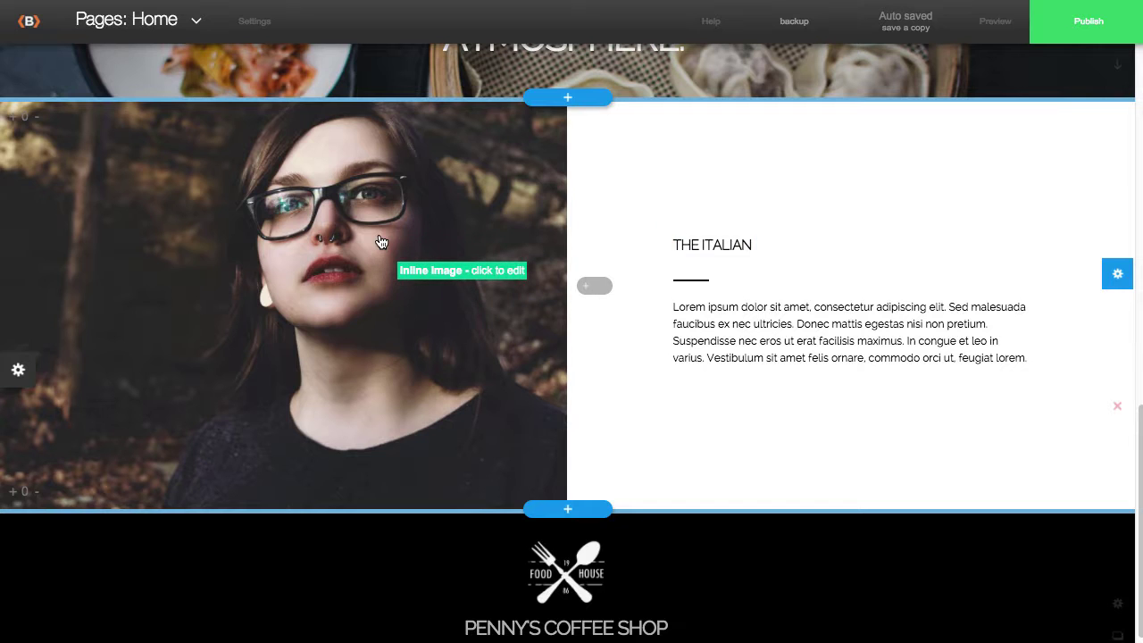
# Step: Swap the placeholder portrait for italian.jpg from the sandwiches folder
pyautogui.click(381, 242)
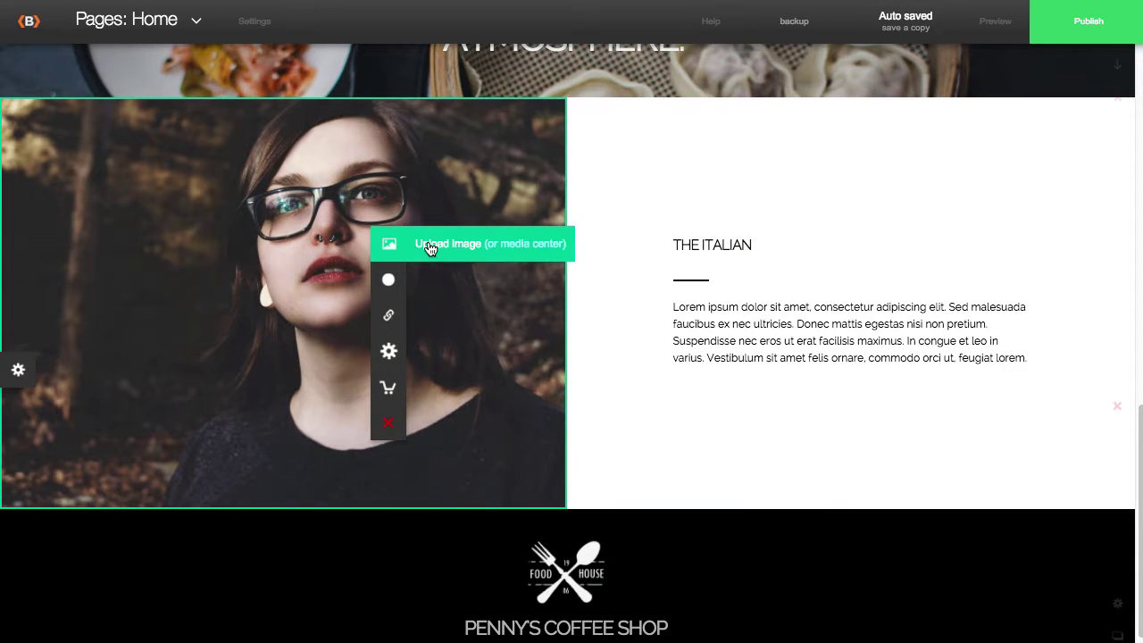
pyautogui.click(430, 245)
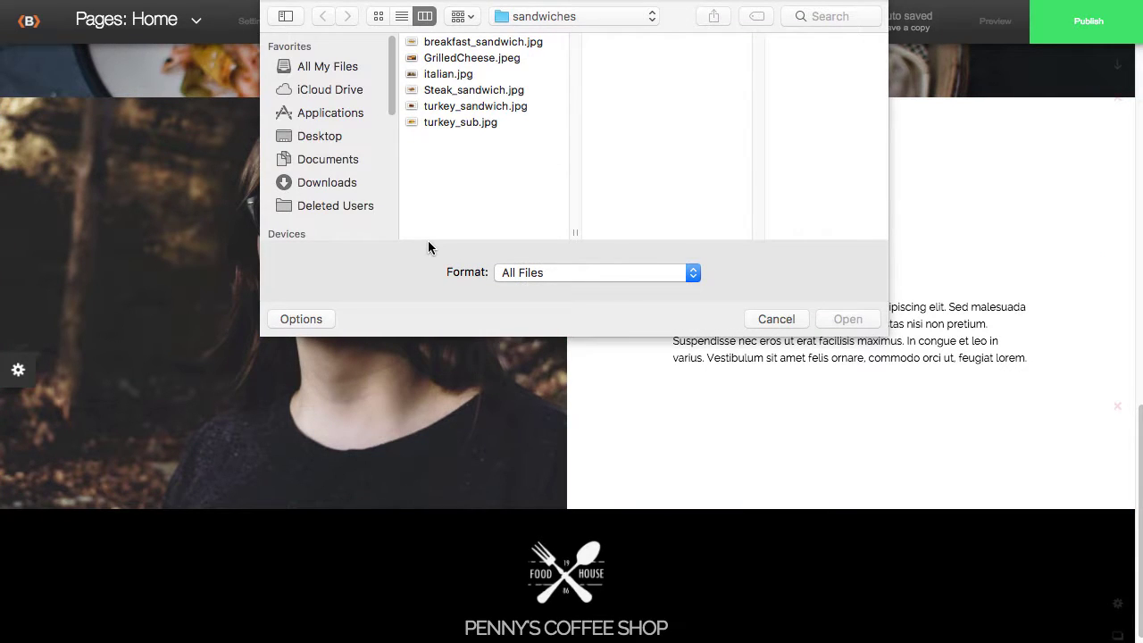
pyautogui.click(443, 76)
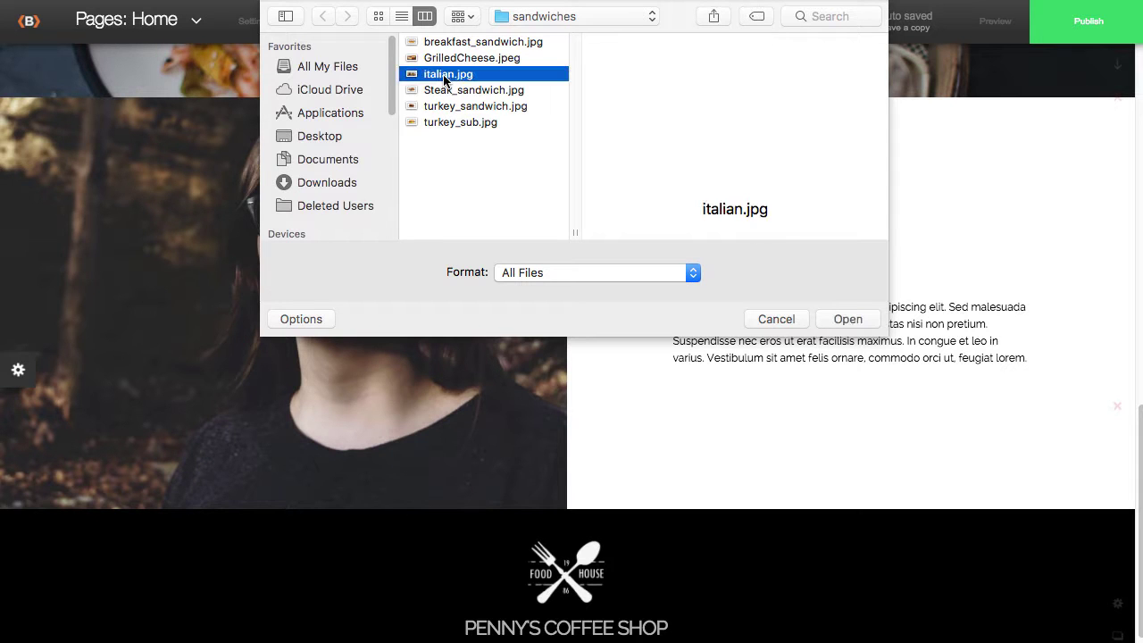
pyautogui.click(849, 320)
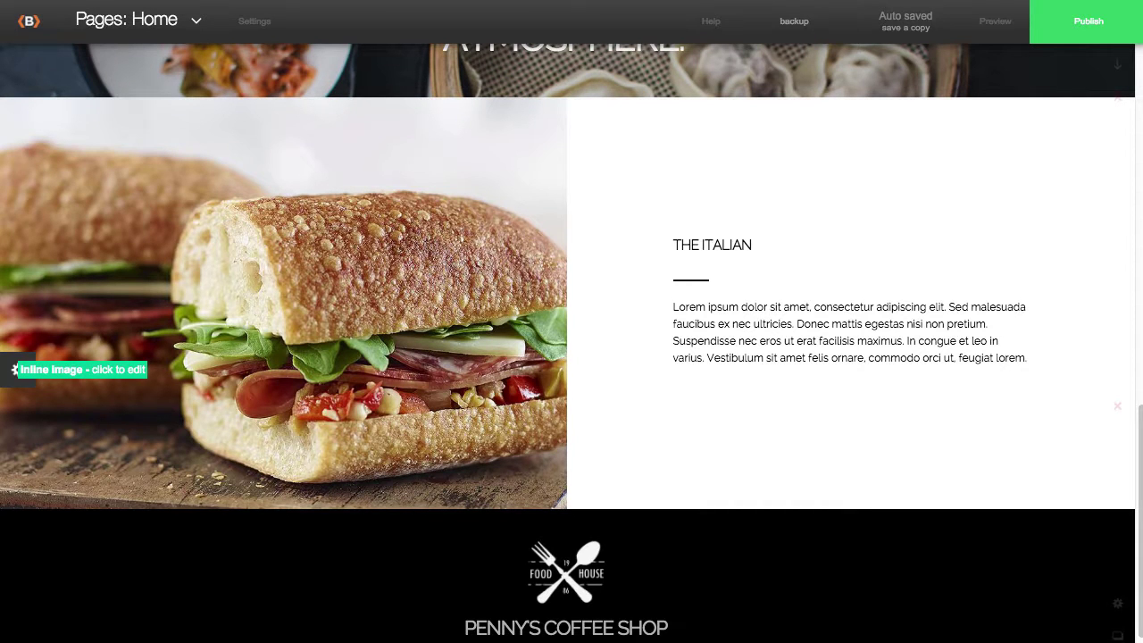
# Step: Replace the Lorem ipsum paragraph with the sandwich description and enlarge it to size 16
pyautogui.click(702, 320)
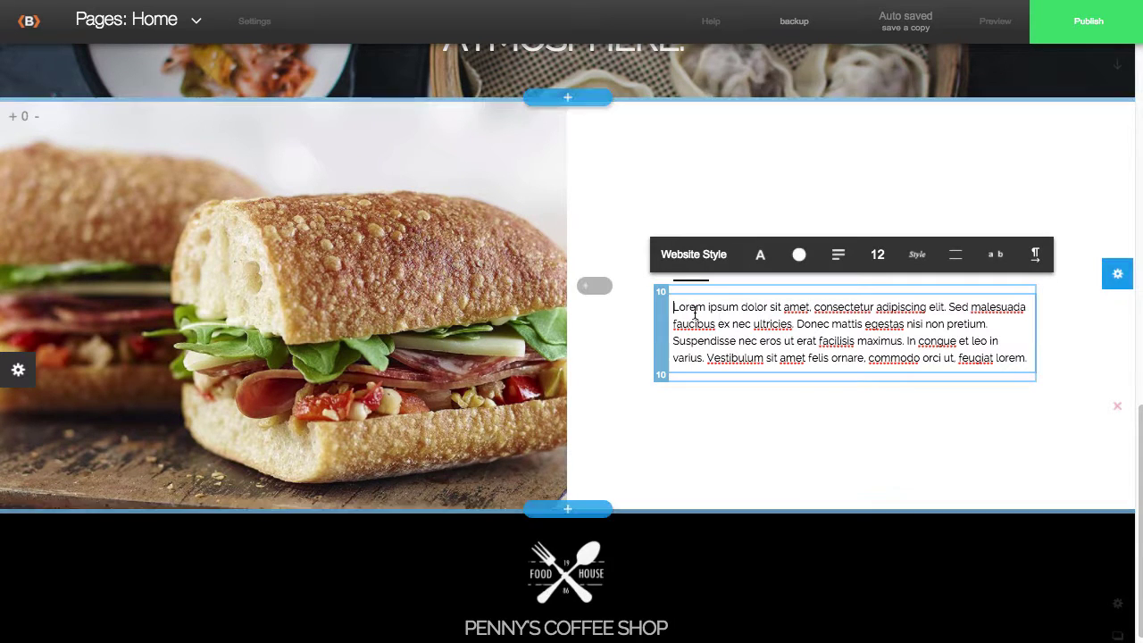
pyautogui.tripleClick(689, 310)
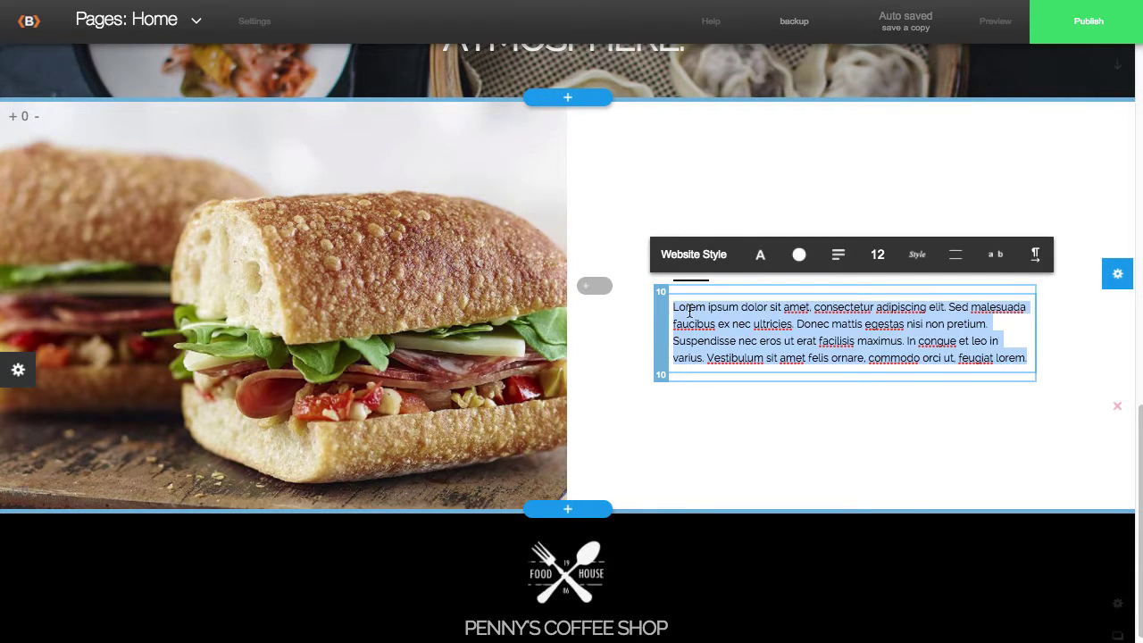
pyautogui.write('Smoked, lean ham, Chianti wine salami, spicy sopressa and provolone, with spicy giardiniera, basil mayo and fresh arugula on a Hoagie Roll. Available in whole and half. (Nutritional values below are based on whole serving.')
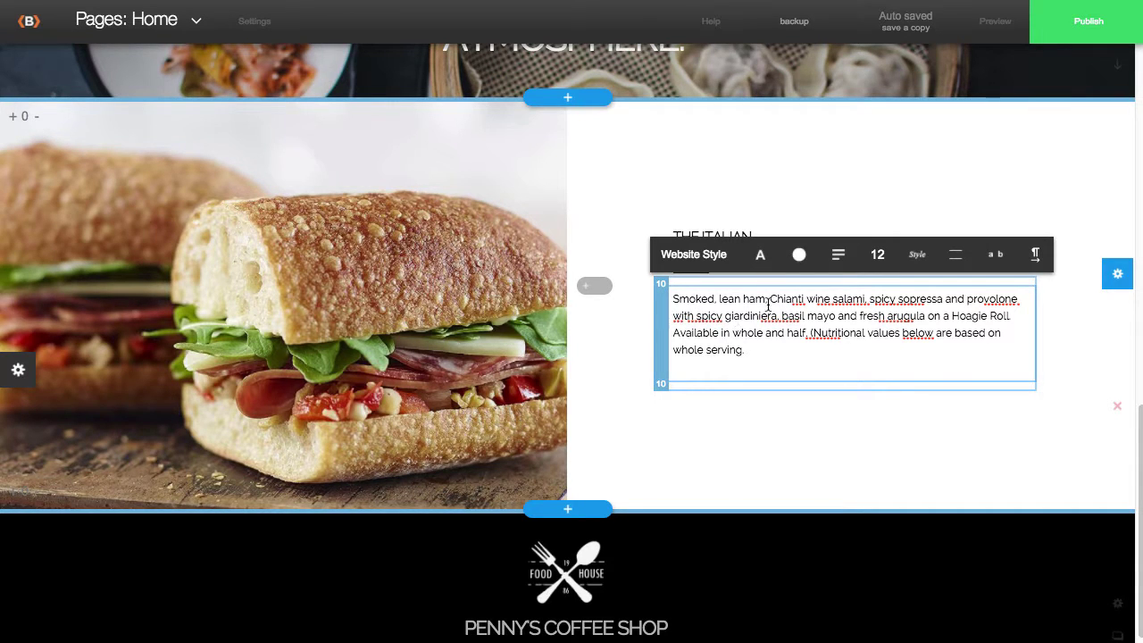
pyautogui.moveTo(881, 263)
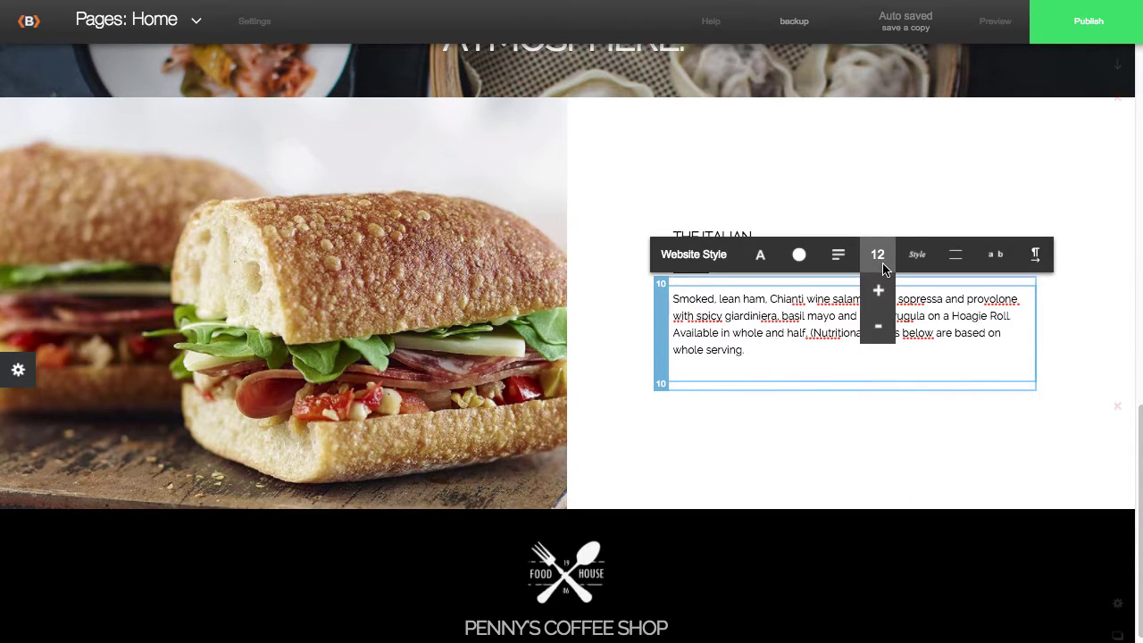
pyautogui.click(880, 292)
pyautogui.click(886, 292)
pyautogui.click(888, 293)
pyautogui.click(889, 293)
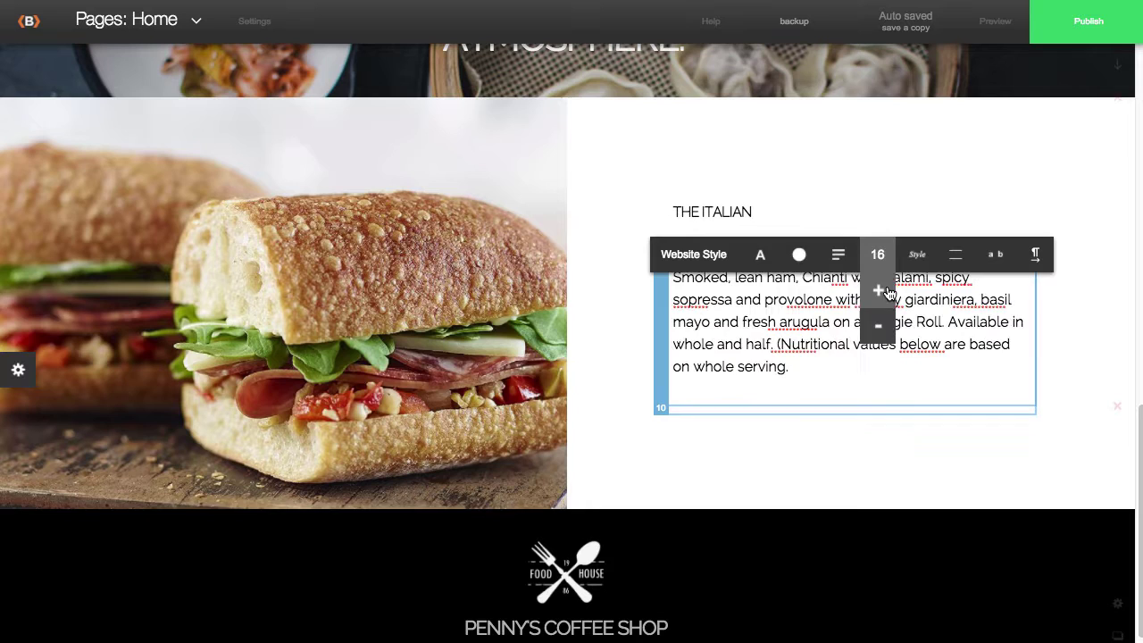
# Step: Enlarge the THE ITALIAN heading to font size 31
pyautogui.click(720, 216)
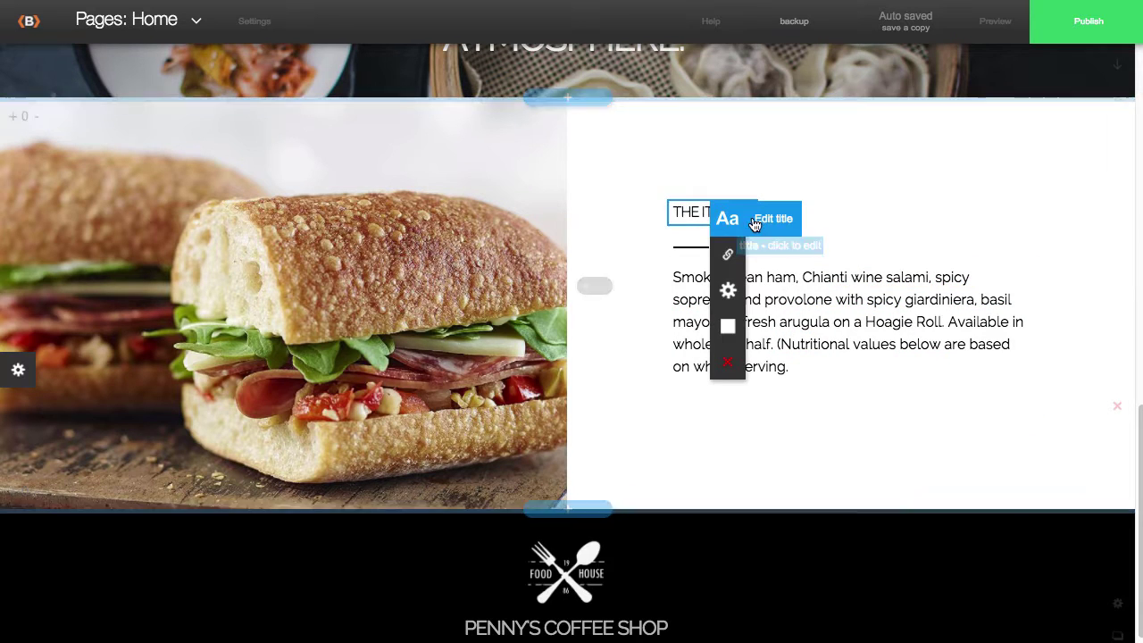
pyautogui.click(726, 219)
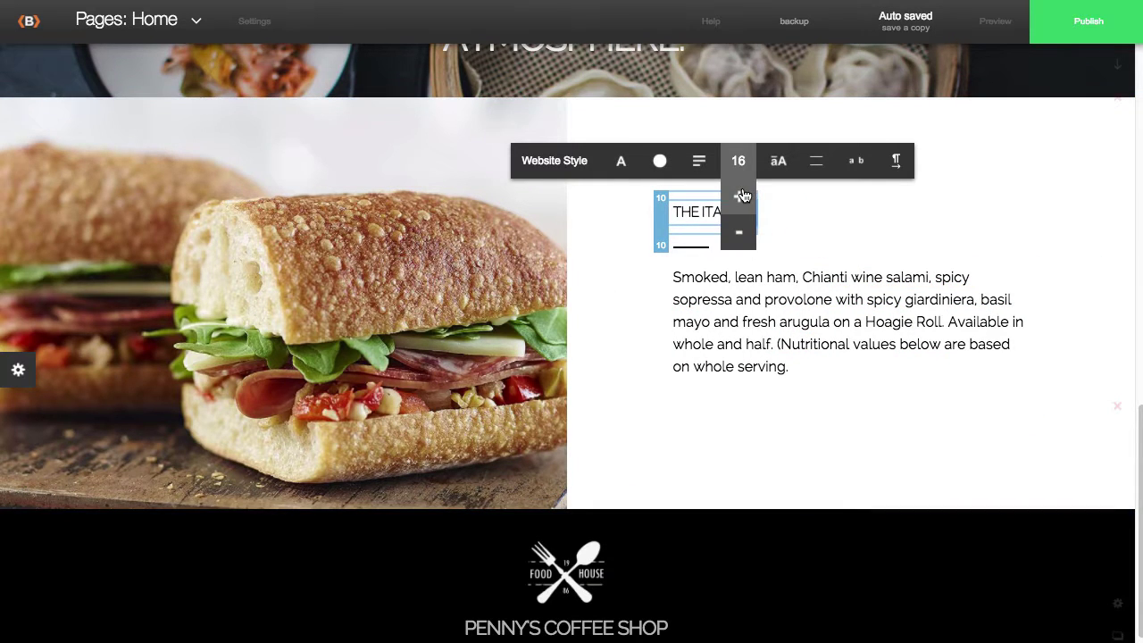
pyautogui.click(739, 196)
pyautogui.click(740, 196)
pyautogui.click(741, 195)
pyautogui.click(740, 196)
pyautogui.click(740, 195)
pyautogui.click(742, 195)
pyautogui.click(742, 195)
pyautogui.click(742, 195)
pyautogui.click(742, 195)
pyautogui.click(742, 196)
pyautogui.click(742, 195)
pyautogui.click(742, 195)
pyautogui.click(741, 195)
pyautogui.click(742, 196)
pyautogui.click(742, 196)
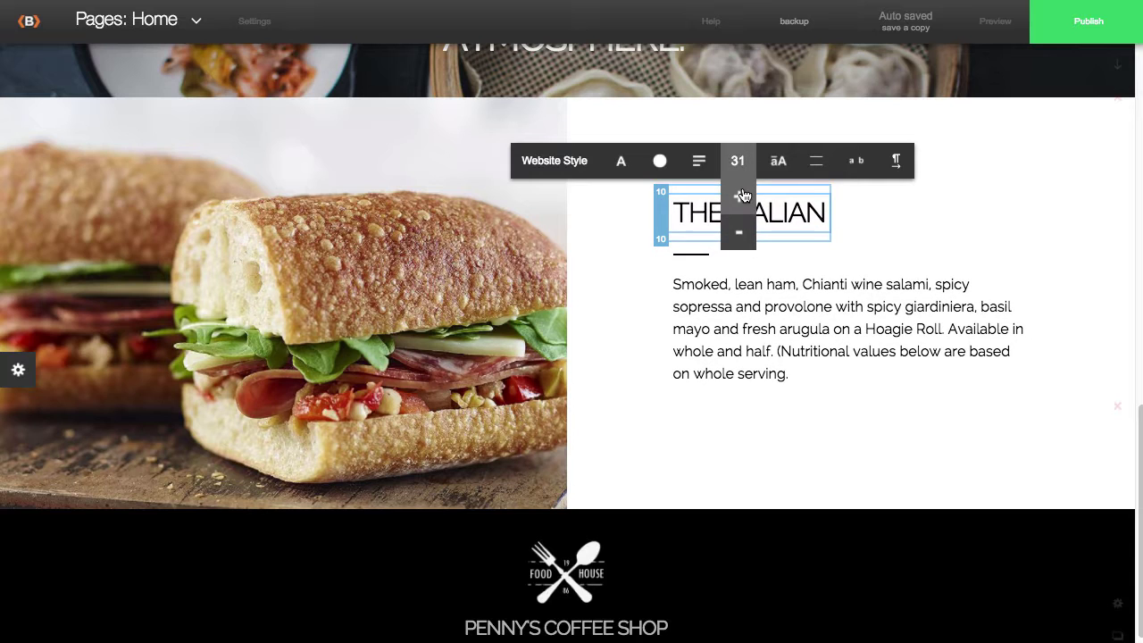
pyautogui.click(742, 195)
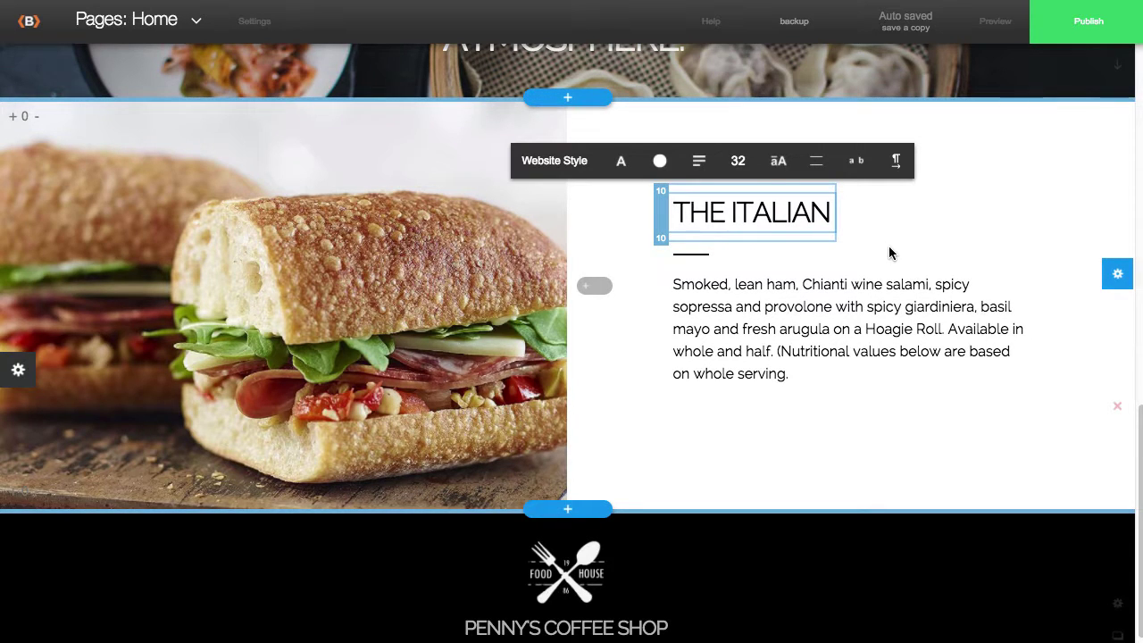
# Step: Try each stripe layout, settle on text left with photo right, then view Background options
pyautogui.click(1116, 277)
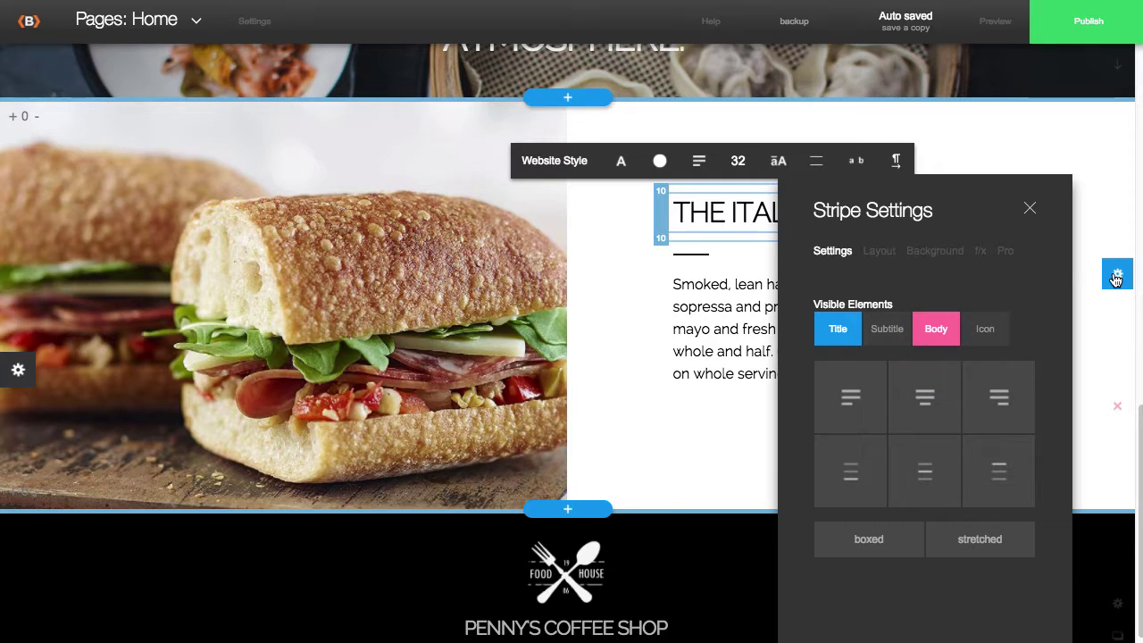
pyautogui.moveTo(872, 188); pyautogui.dragTo(798, 121)
pyautogui.click(813, 189)
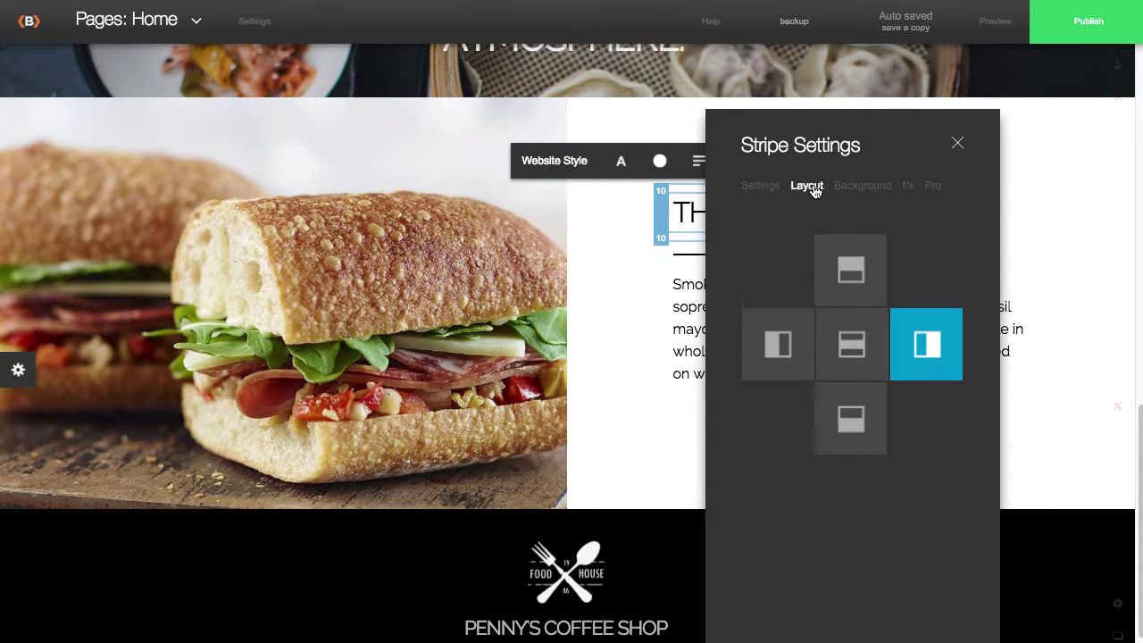
pyautogui.click(791, 348)
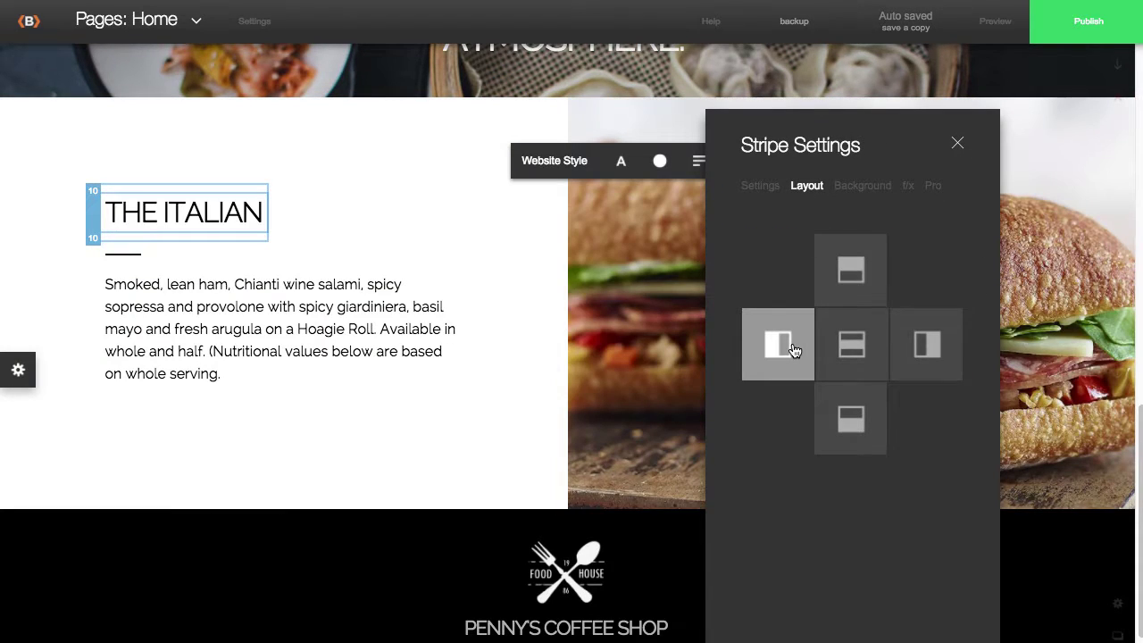
pyautogui.click(848, 346)
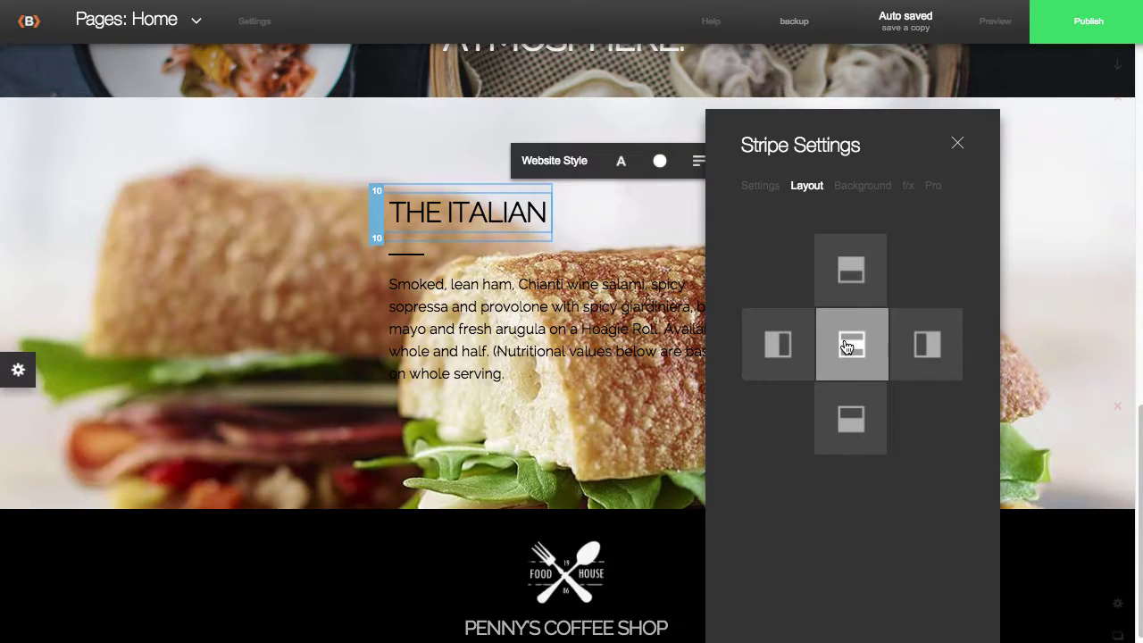
pyautogui.click(857, 407)
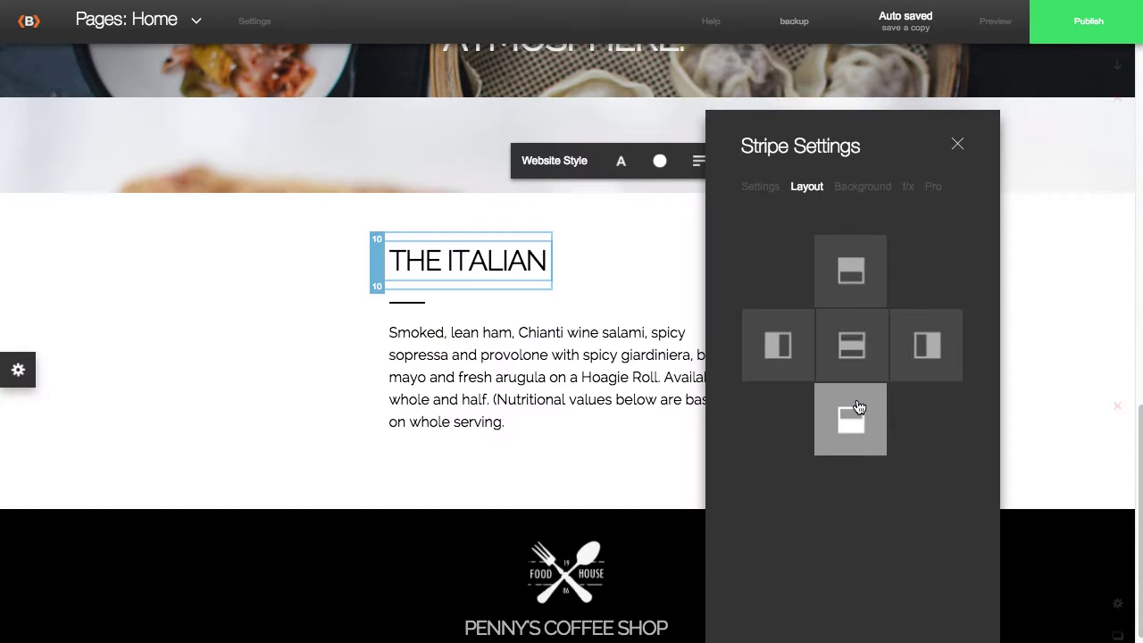
pyautogui.click(851, 284)
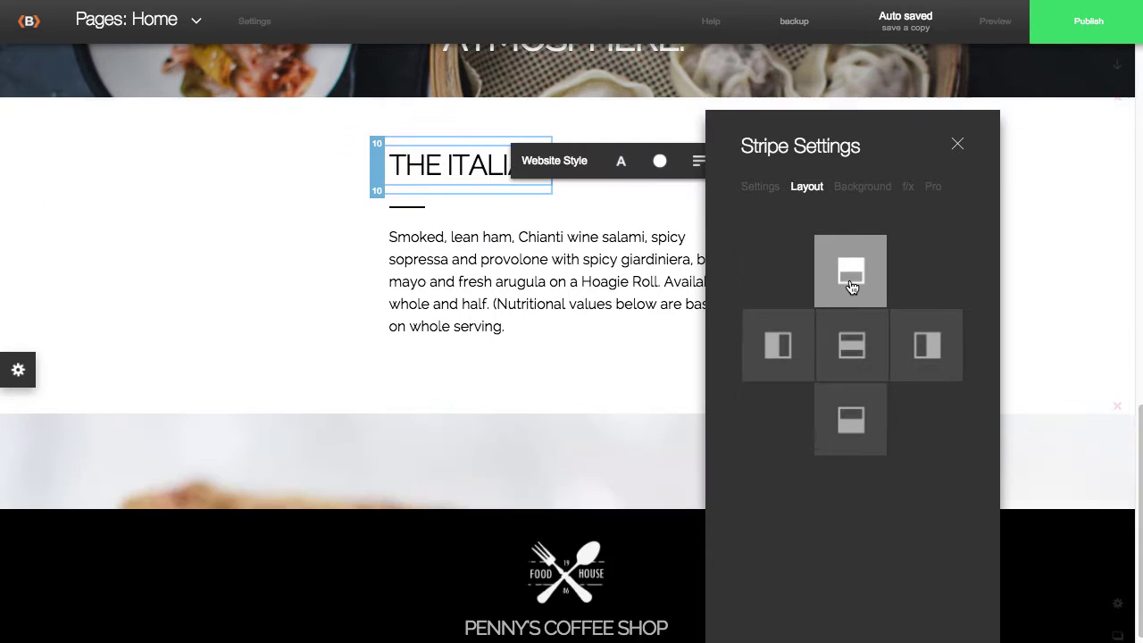
pyautogui.click(786, 342)
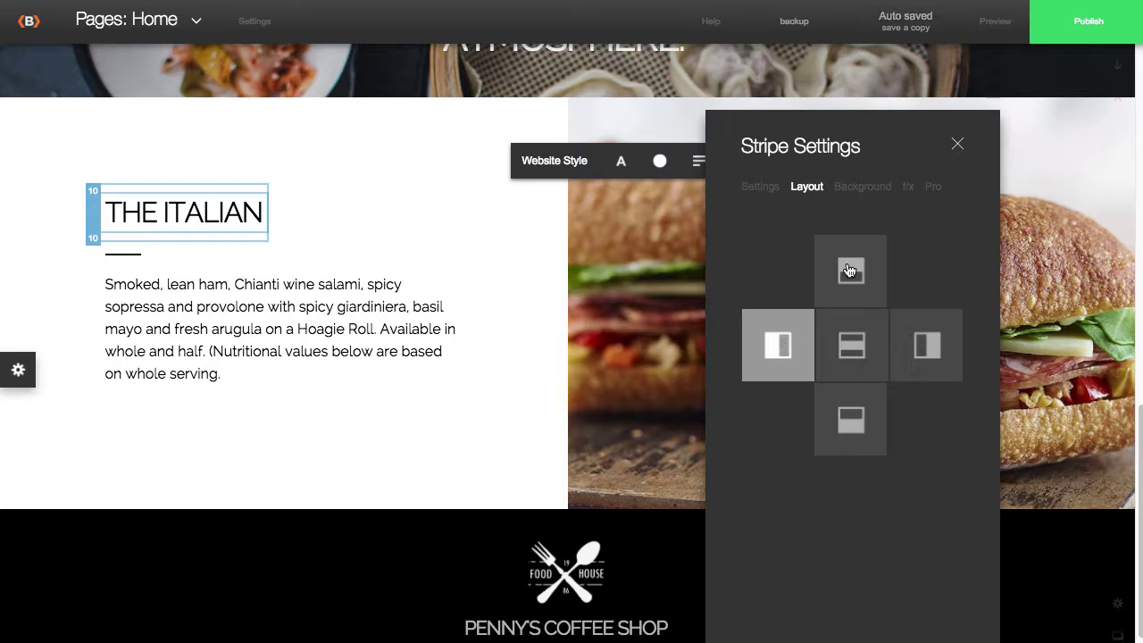
pyautogui.click(853, 189)
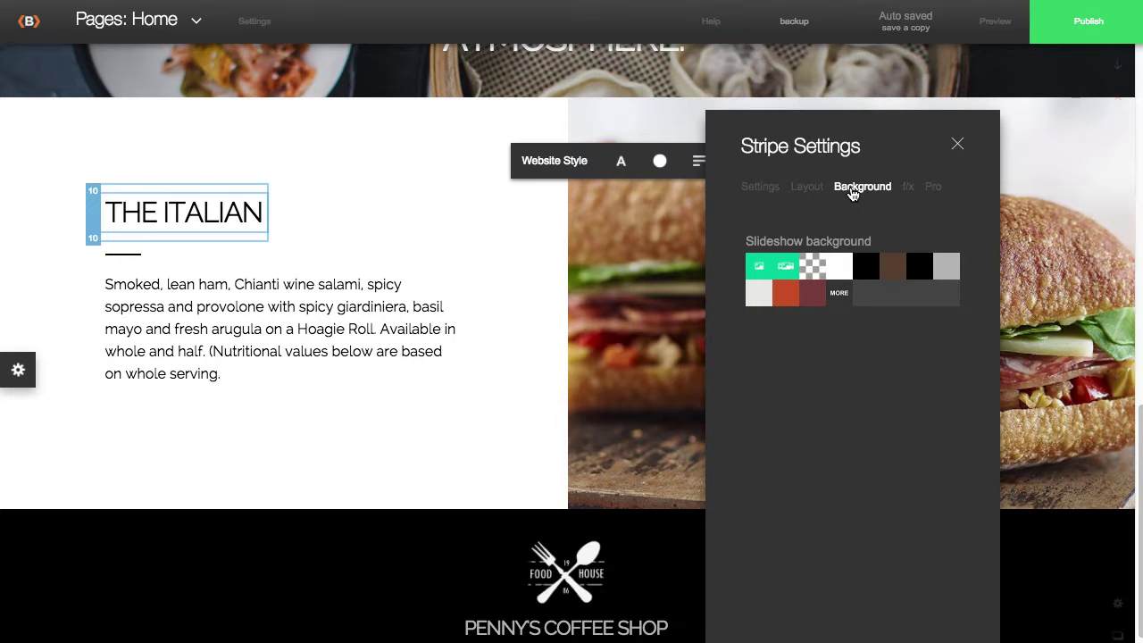
# Step: Preview the 3d Right, Grow, Shrink and Bottom hover effects, then reset to Clear
pyautogui.click(911, 190)
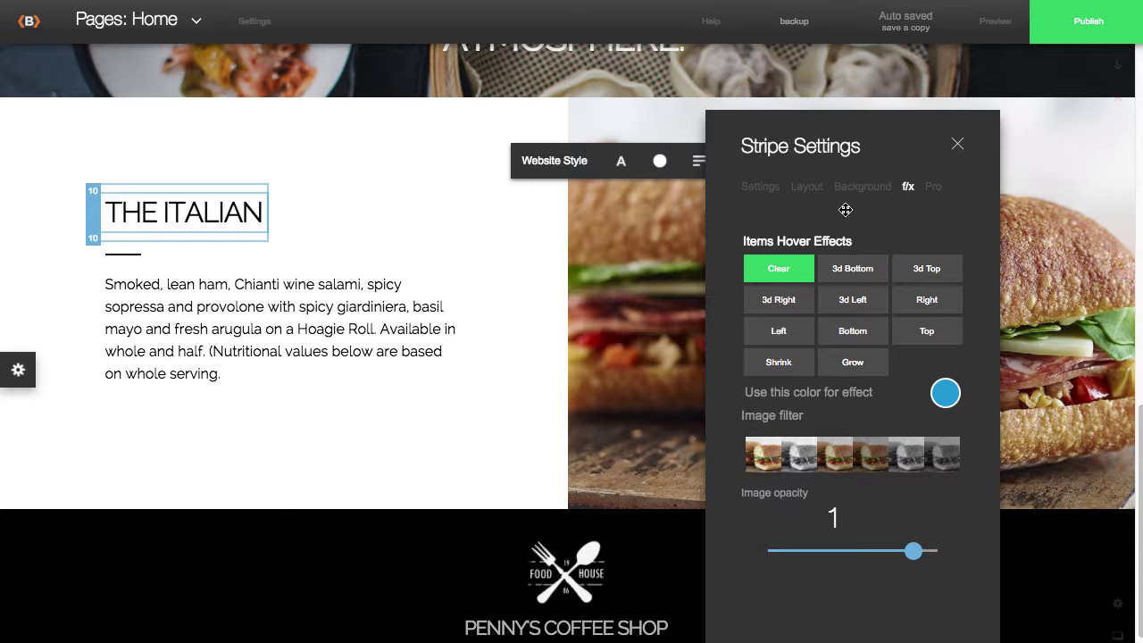
pyautogui.moveTo(858, 132); pyautogui.dragTo(397, 115)
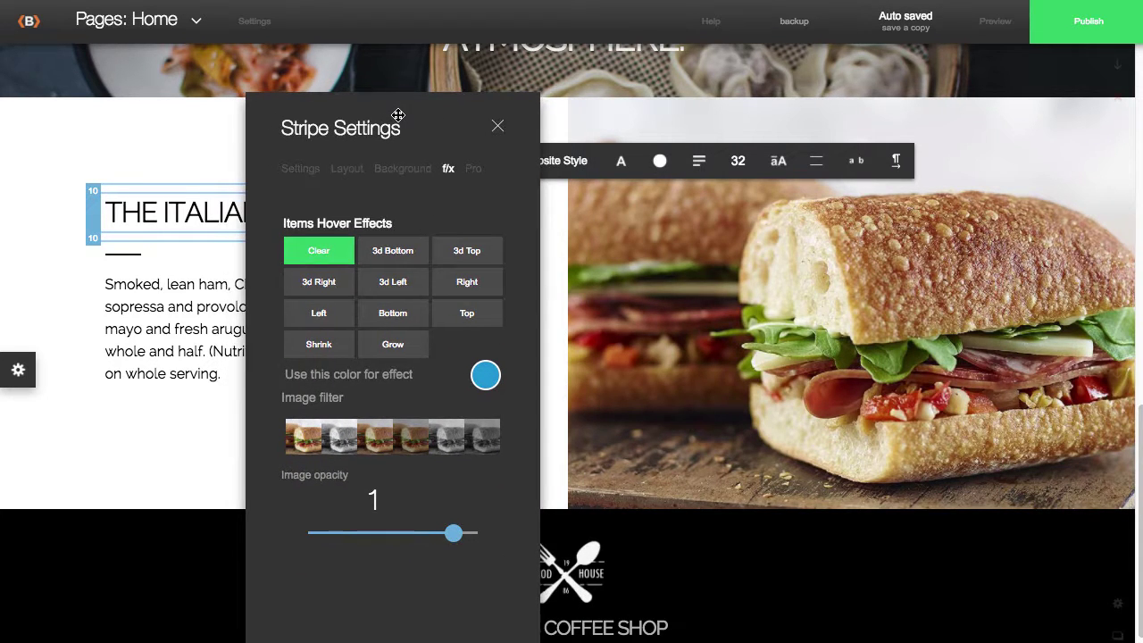
pyautogui.click(327, 290)
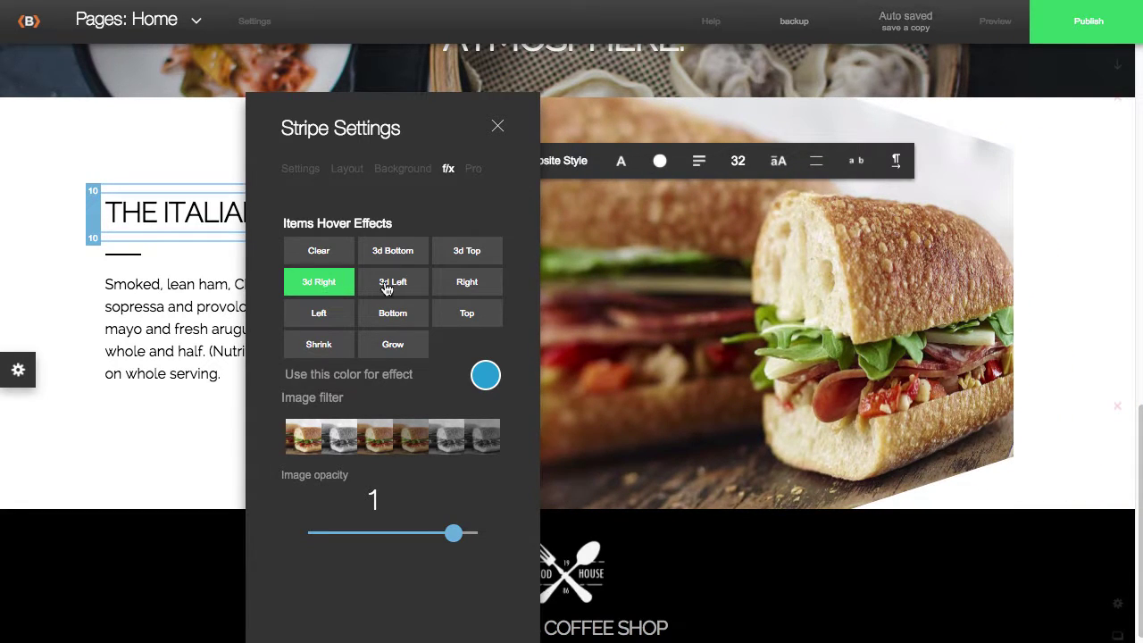
pyautogui.click(398, 346)
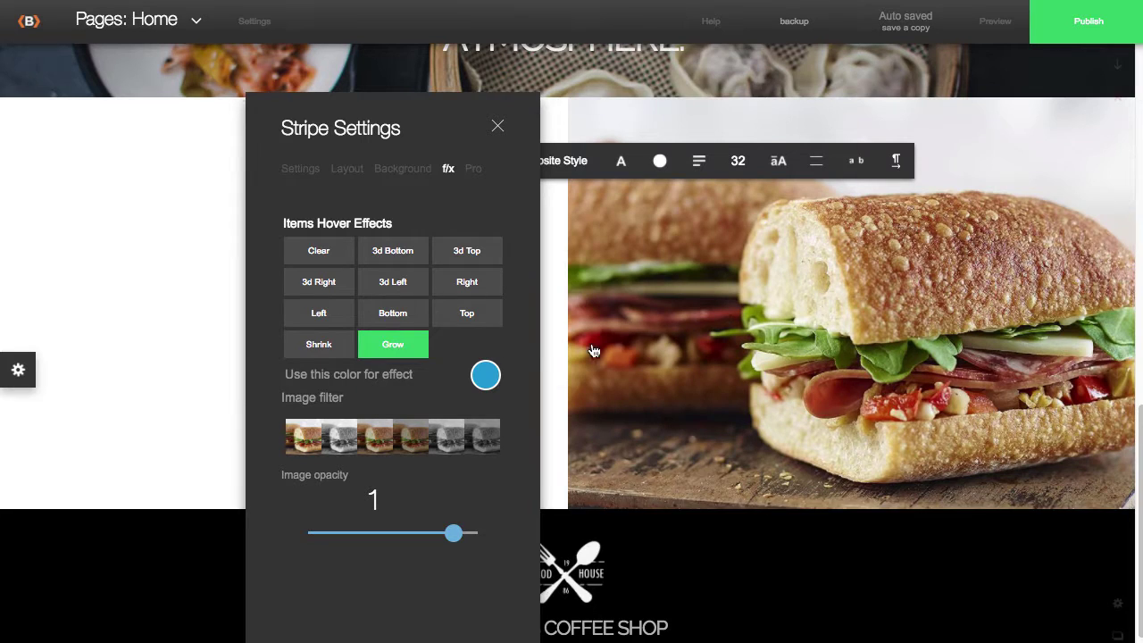
pyautogui.moveTo(467, 127); pyautogui.dragTo(753, 148)
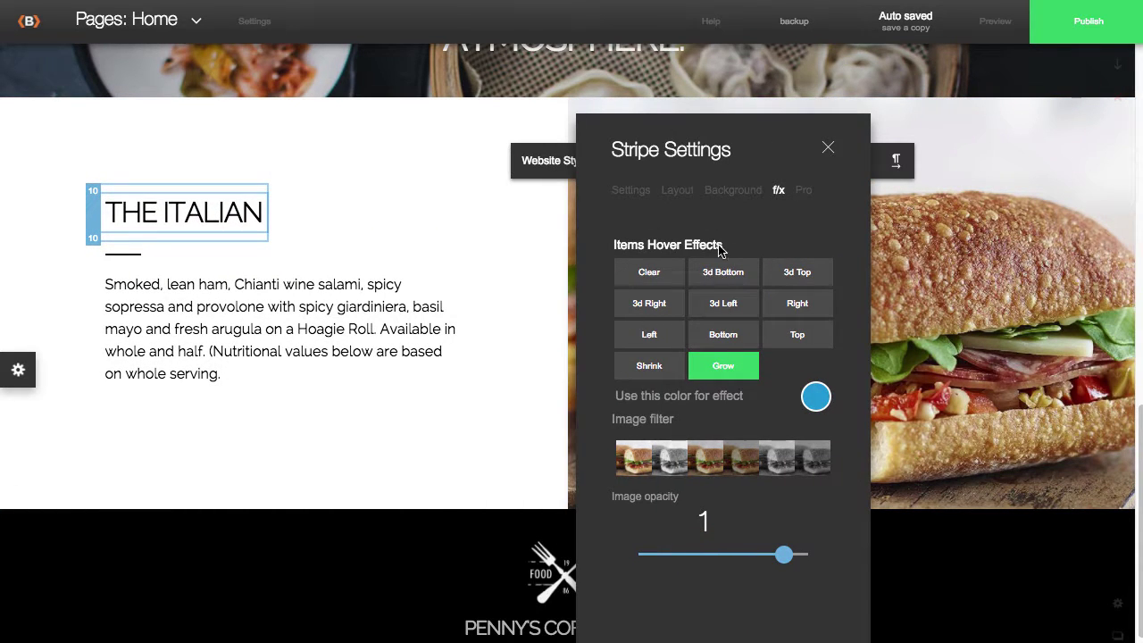
pyautogui.click(660, 368)
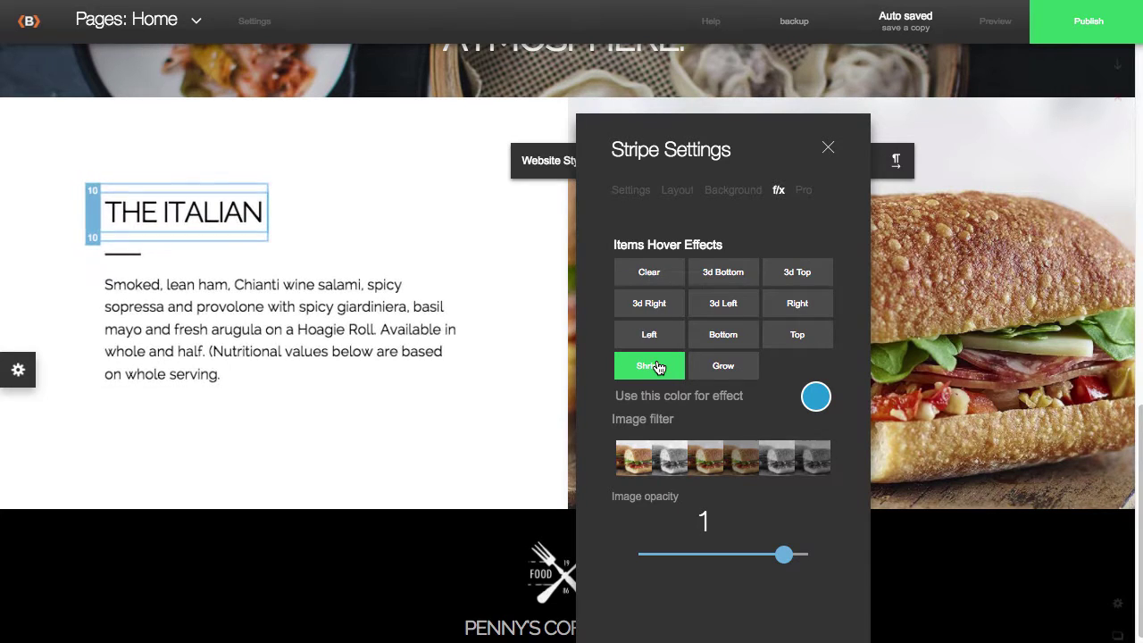
pyautogui.click(711, 338)
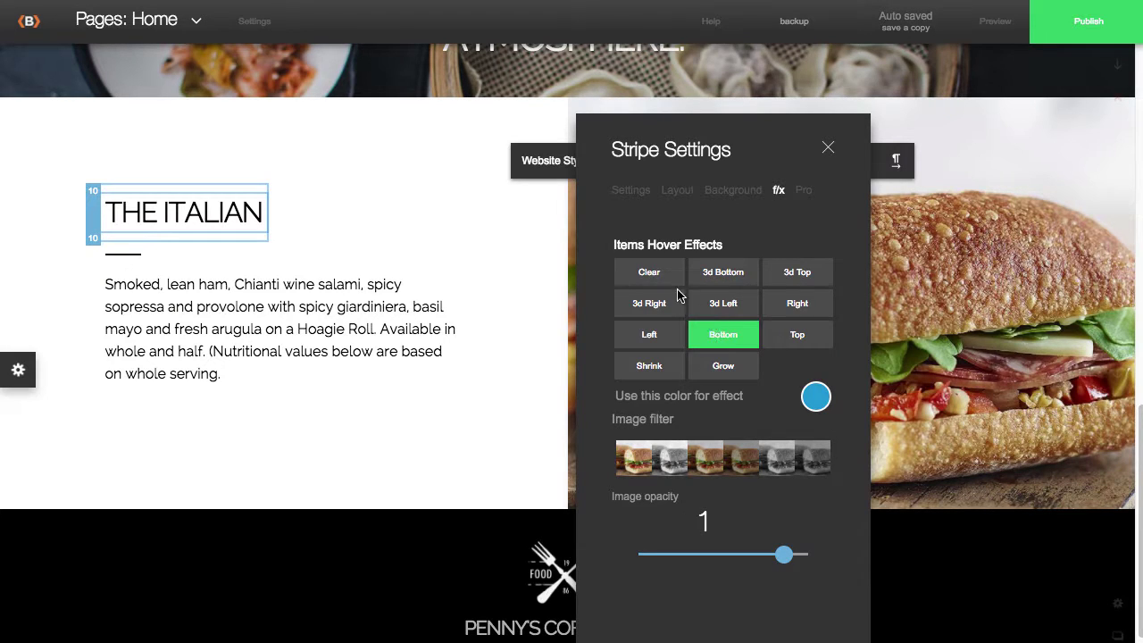
pyautogui.click(651, 272)
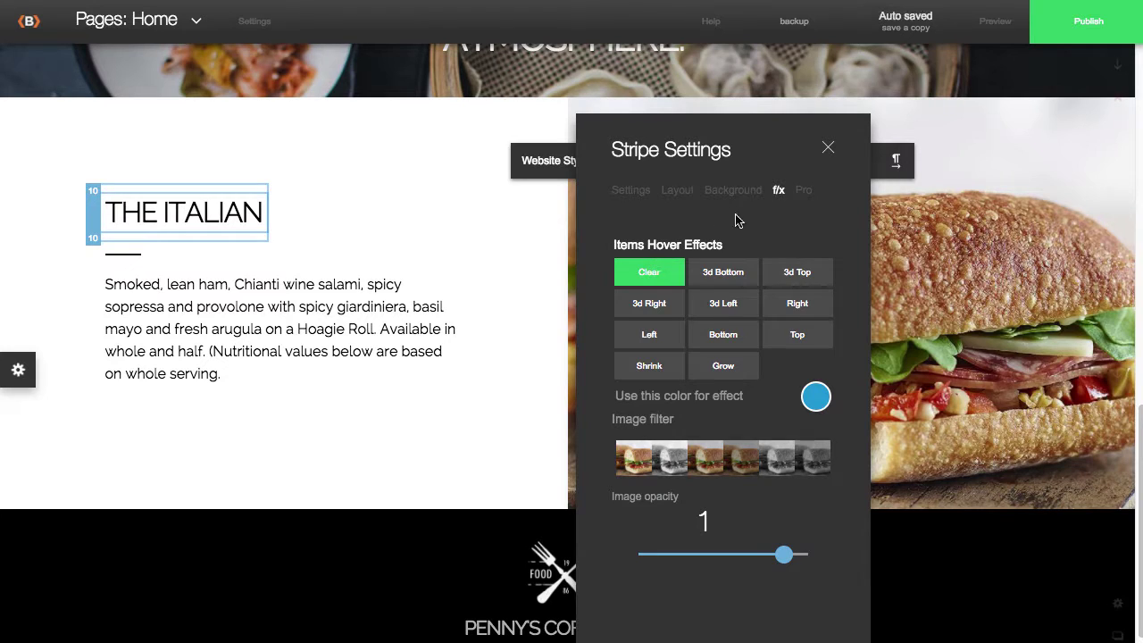
# Step: Set the text box's left spacing to 80 and close the stripe settings
pyautogui.click(804, 190)
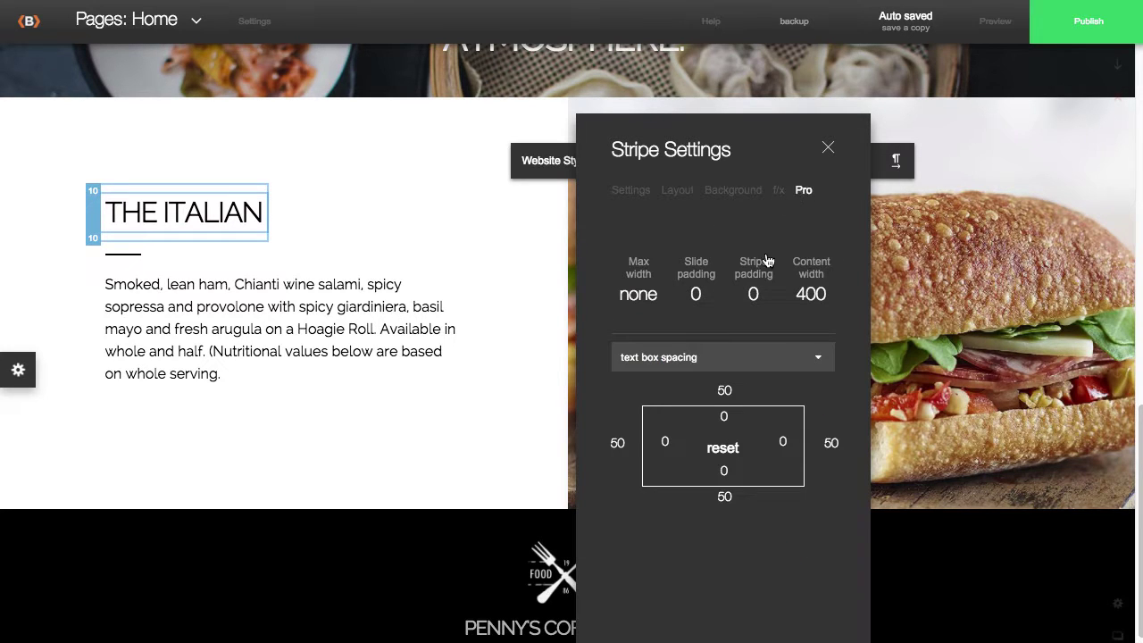
pyautogui.click(597, 443)
pyautogui.moveTo(596, 443); pyautogui.dragTo(597, 443)
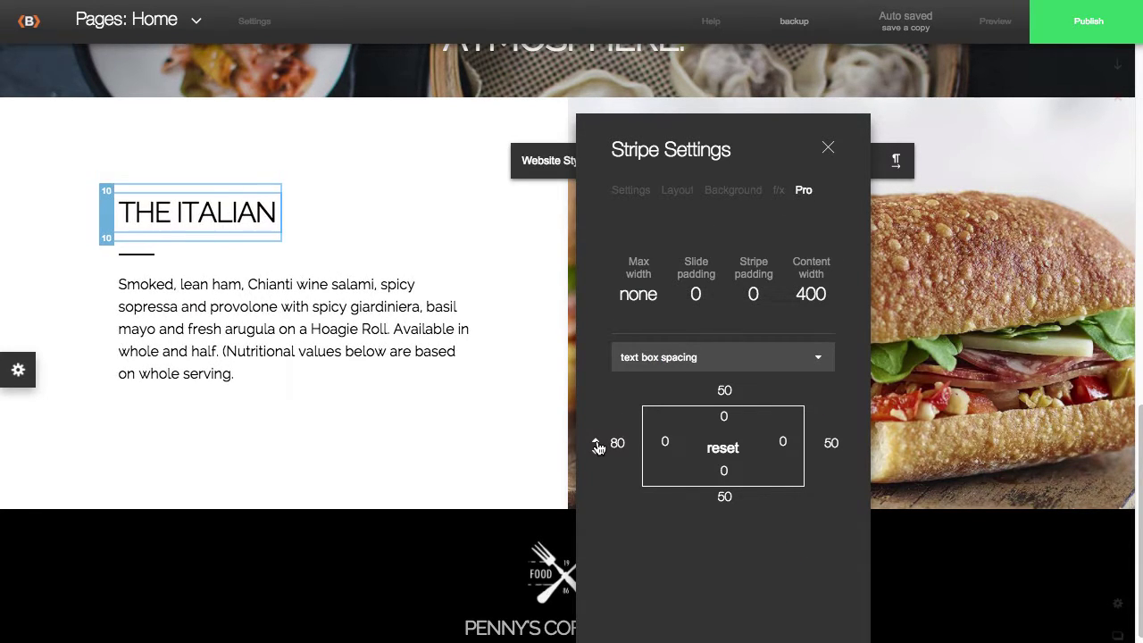
pyautogui.click(828, 149)
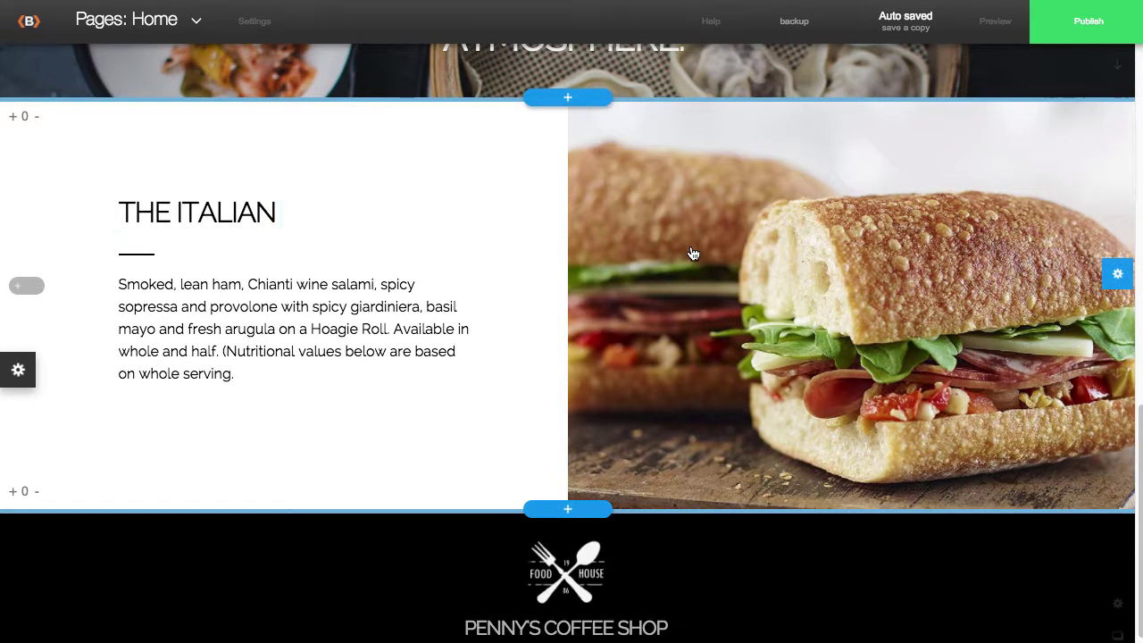
# Step: Crop the sandwich photo, trying contain fit and different scales and positions
pyautogui.click(697, 215)
pyautogui.click(699, 216)
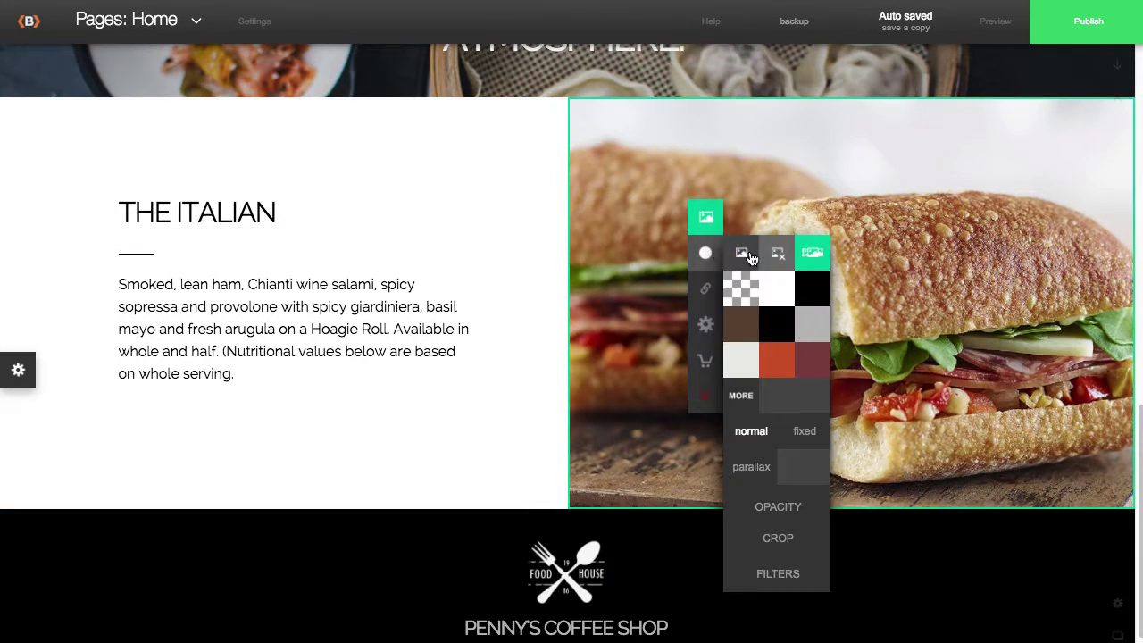
pyautogui.click(781, 547)
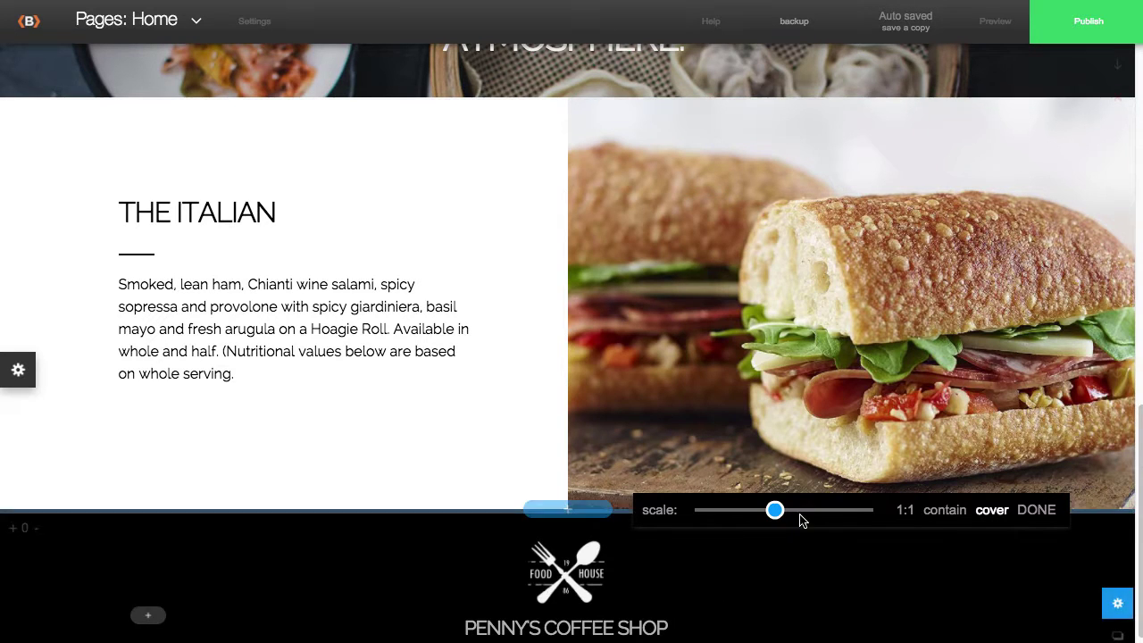
pyautogui.click(991, 514)
pyautogui.click(948, 511)
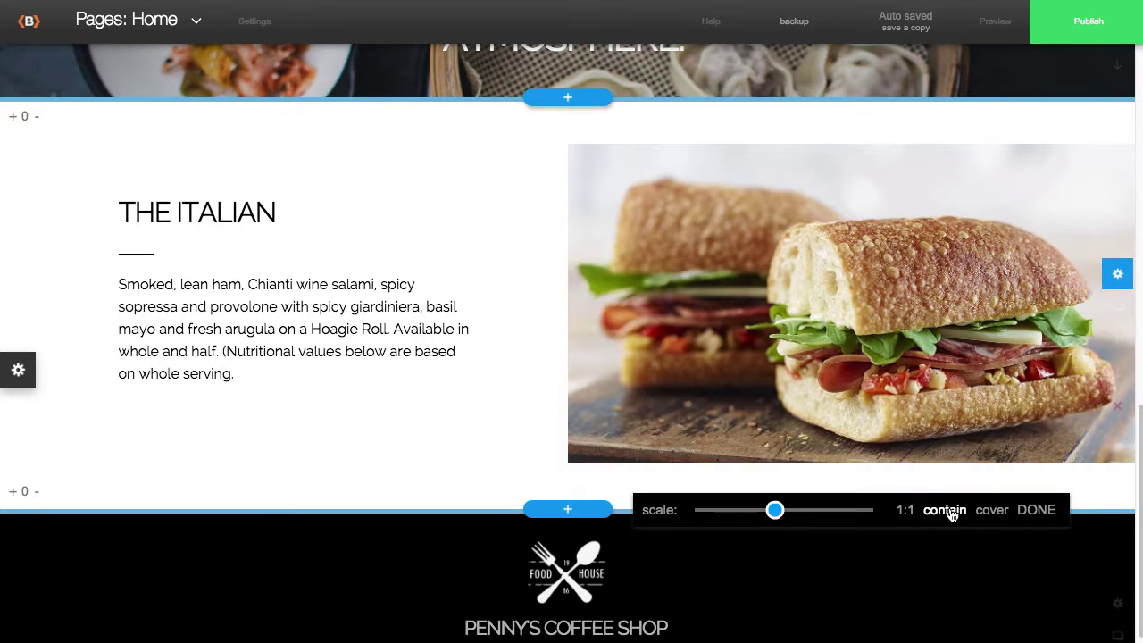
pyautogui.moveTo(774, 510); pyautogui.dragTo(769, 513)
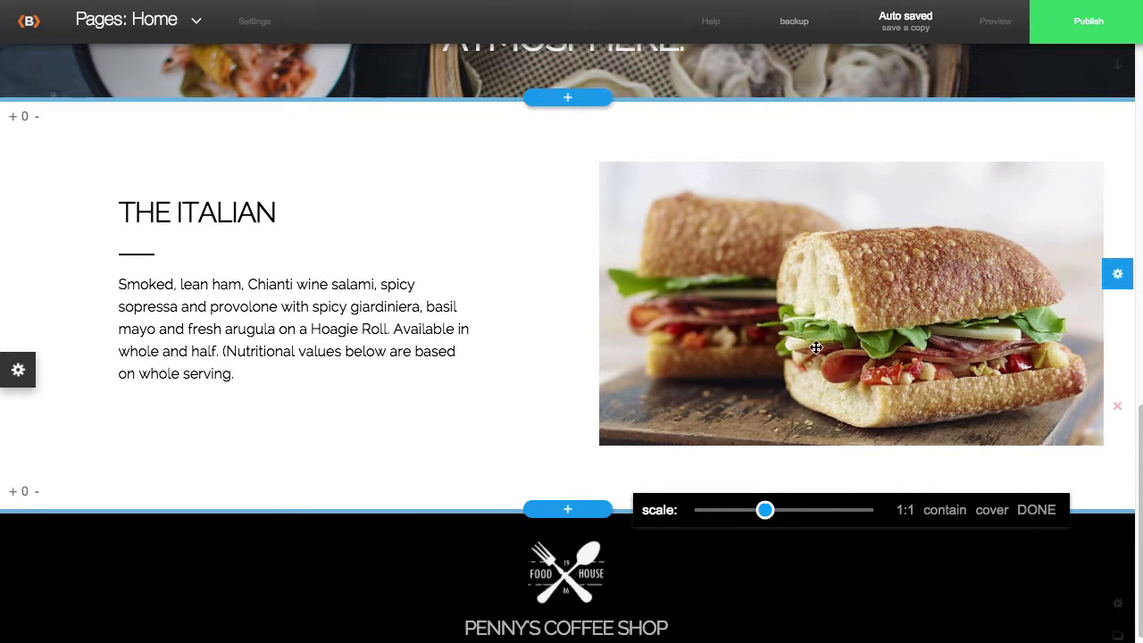
pyautogui.moveTo(741, 357); pyautogui.dragTo(667, 457)
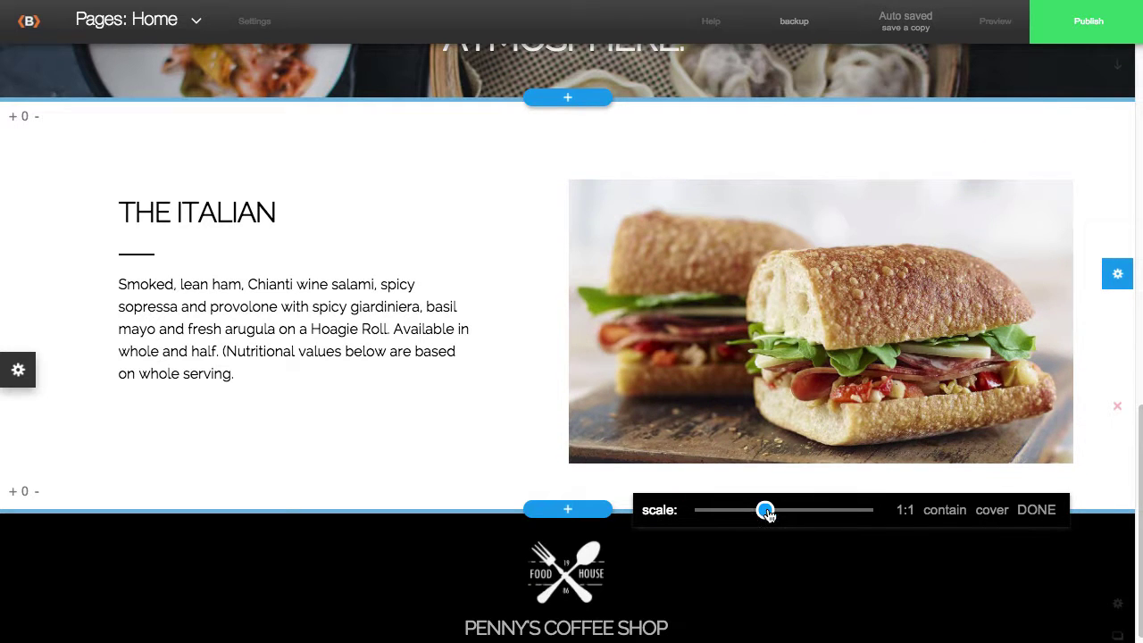
pyautogui.moveTo(763, 510); pyautogui.dragTo(761, 509)
pyautogui.moveTo(809, 379); pyautogui.dragTo(790, 468)
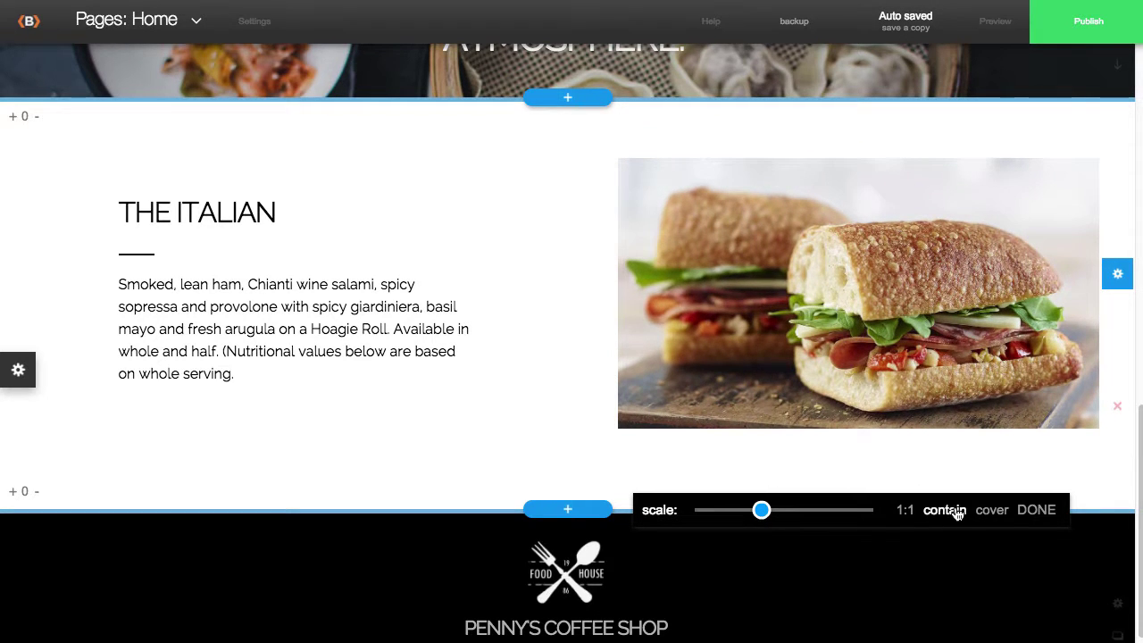
# Step: Set the photo to cover, shift it left, and finish the crop
pyautogui.click(991, 510)
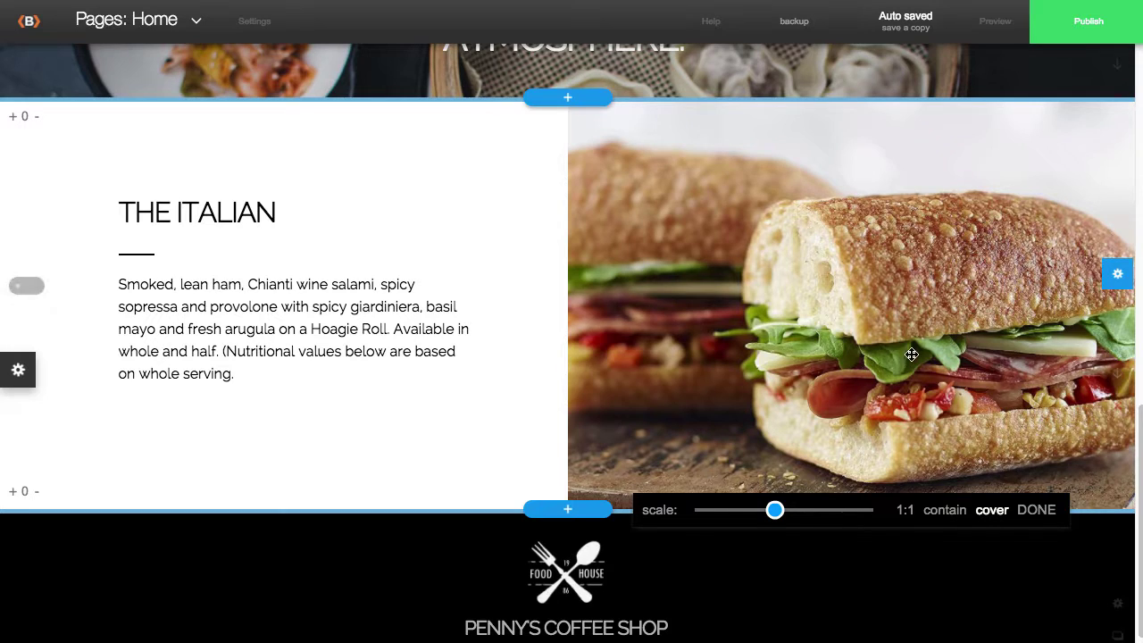
pyautogui.moveTo(904, 330); pyautogui.dragTo(768, 326)
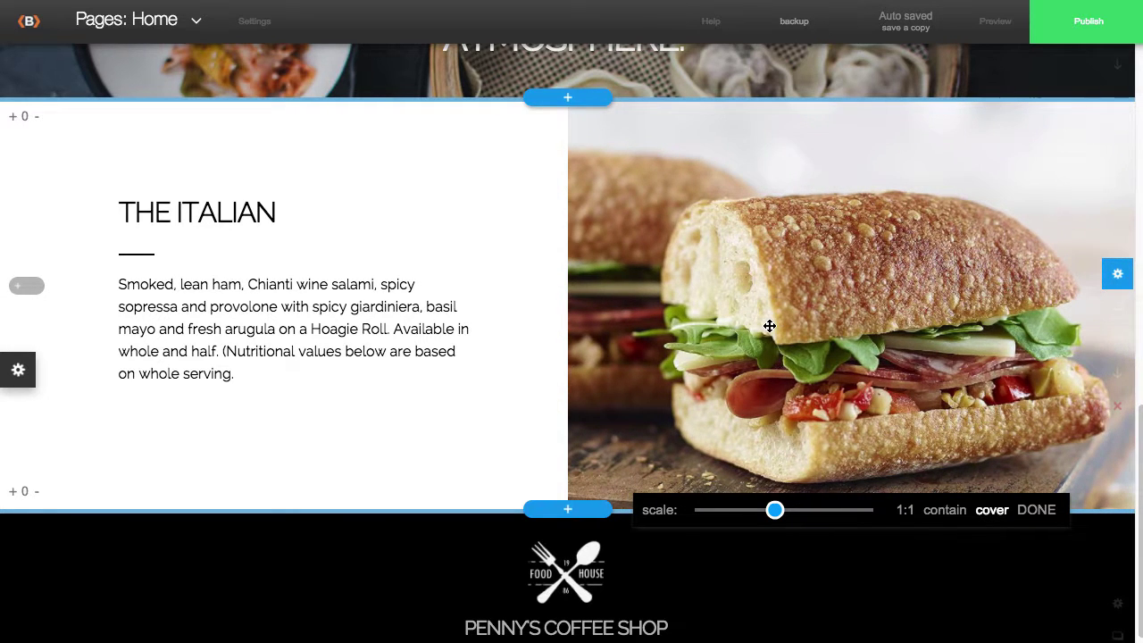
pyautogui.click(1034, 510)
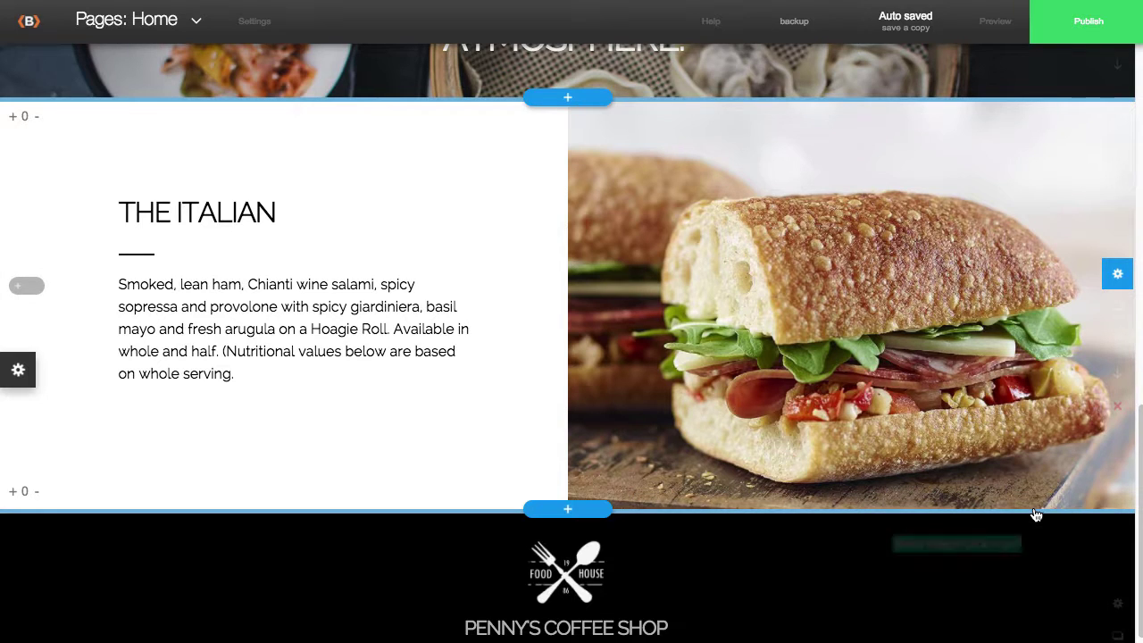